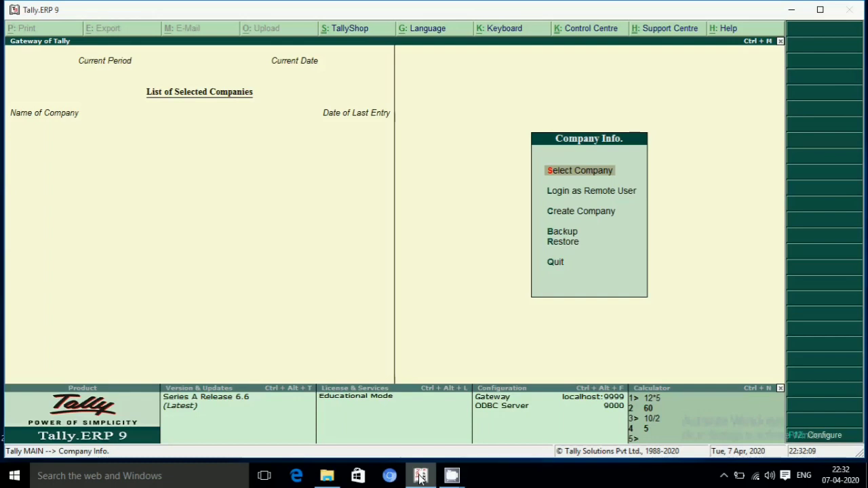
key(Down)
key(Down)
key(Down)
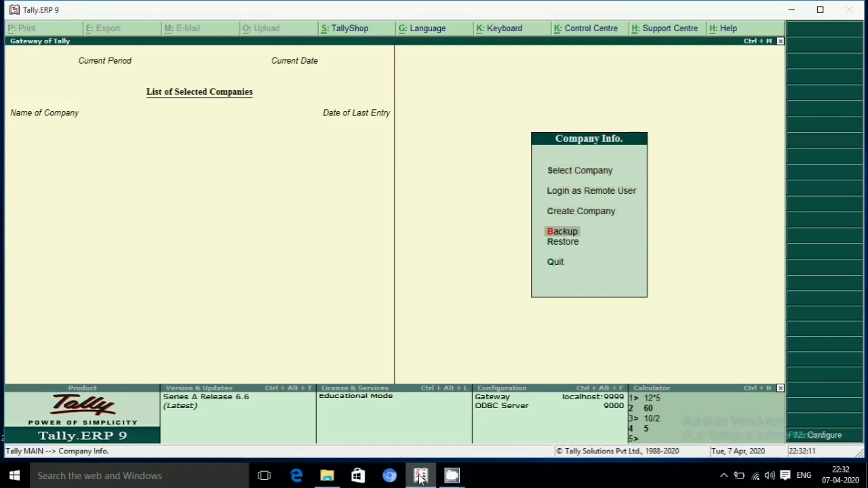
key(Up)
key(Up)
key(Up)
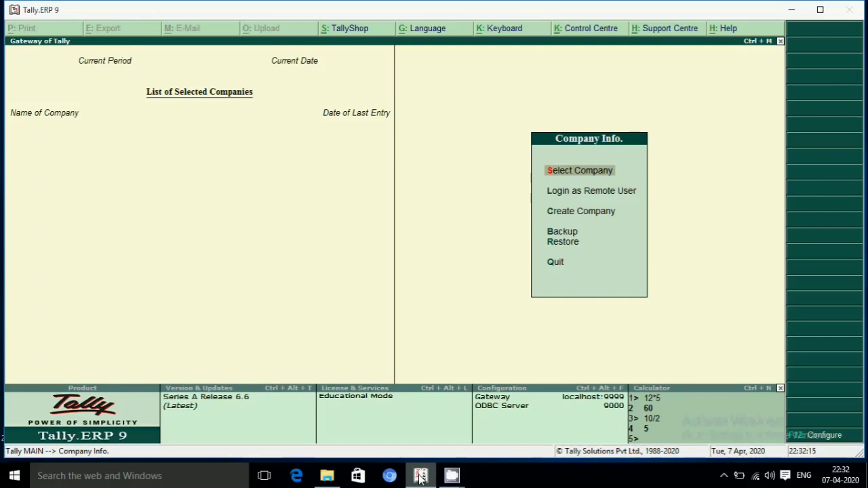
key(Down)
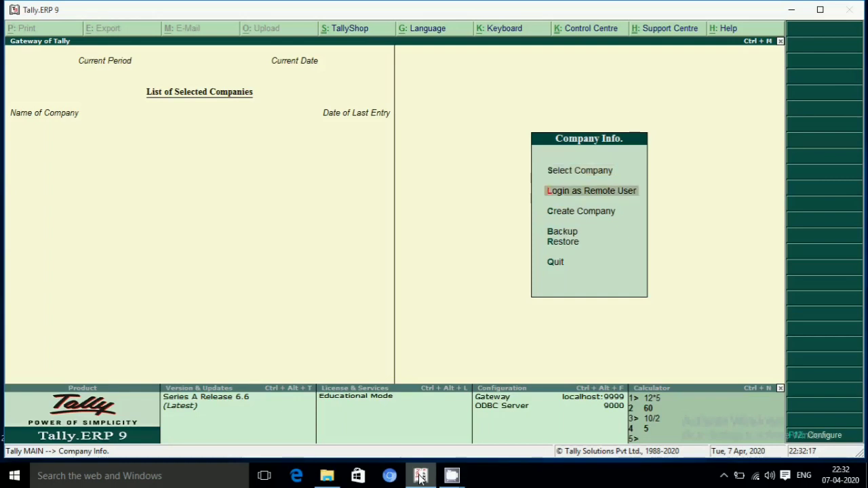
key(Down)
key(Down)
key(Down)
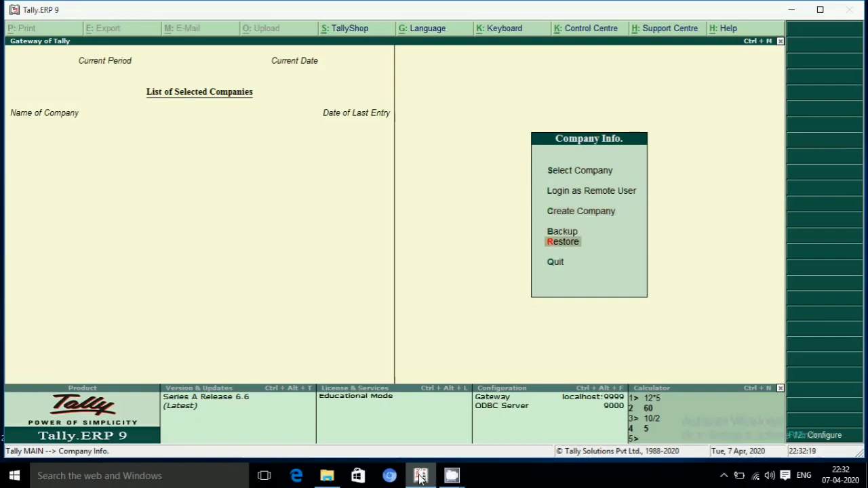
key(Up)
key(Down)
key(Up)
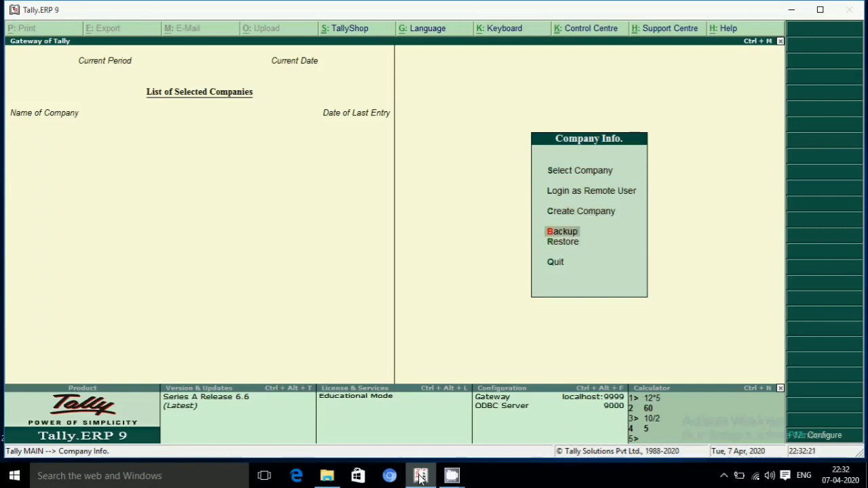
key(Down)
key(Up)
key(Up)
key(Up)
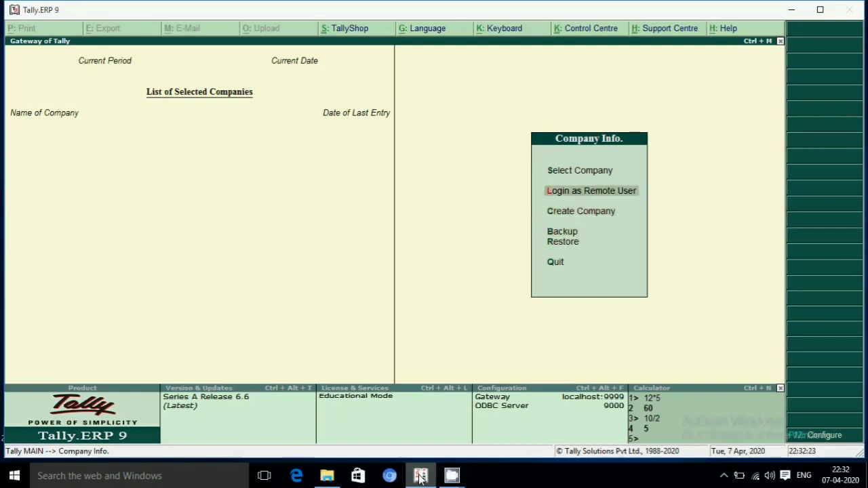
key(Up)
key(Down)
key(Down)
key(Down)
key(Down)
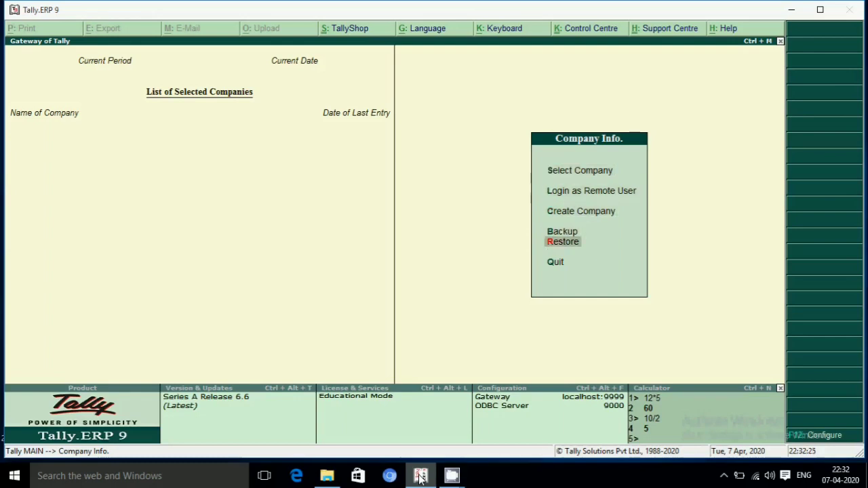
key(Up)
key(Down)
key(Up)
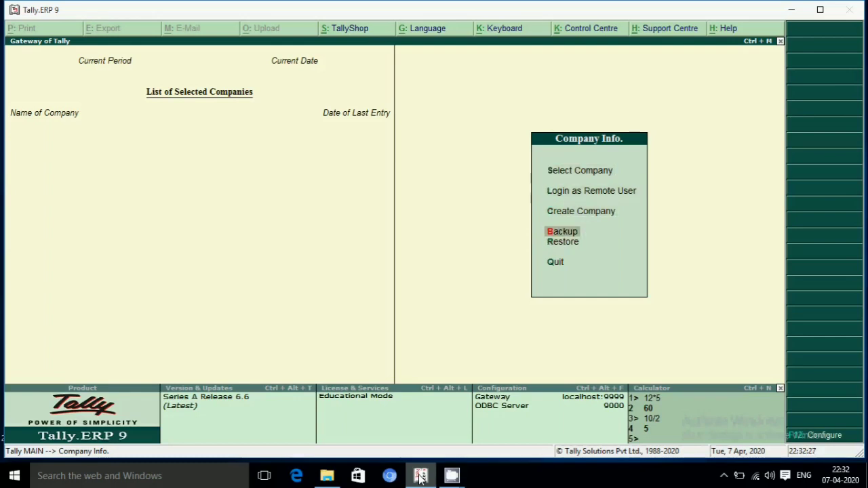
key(Down)
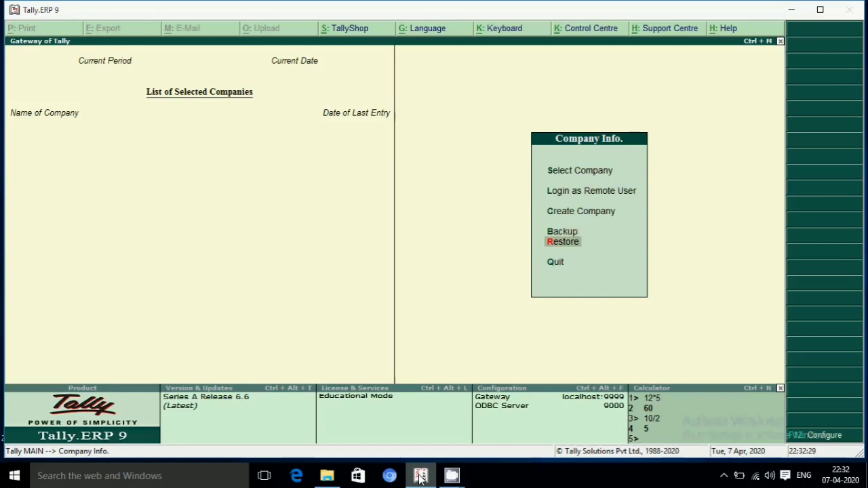
key(Up)
key(Down)
key(Up)
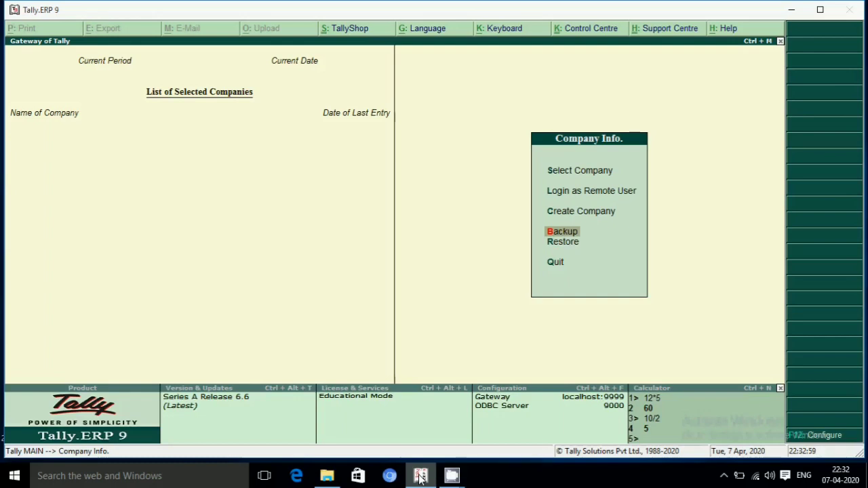
key(Up)
key(Up)
key(Up)
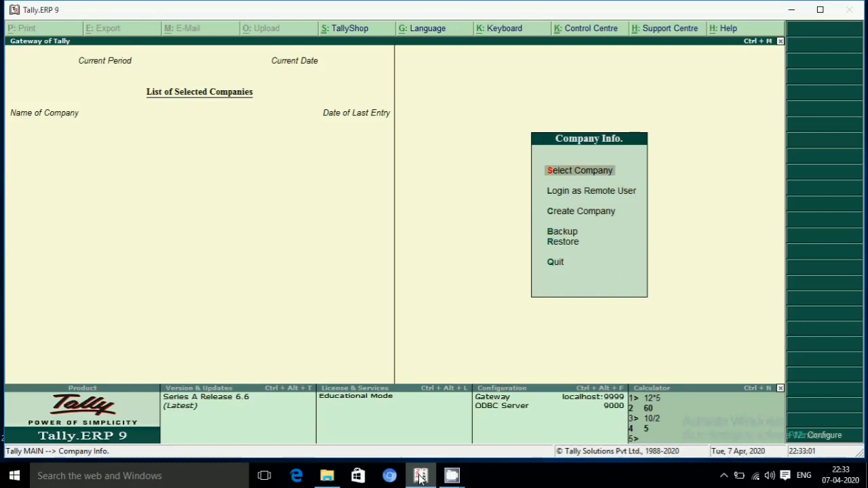
key(Down)
key(Down)
key(Down)
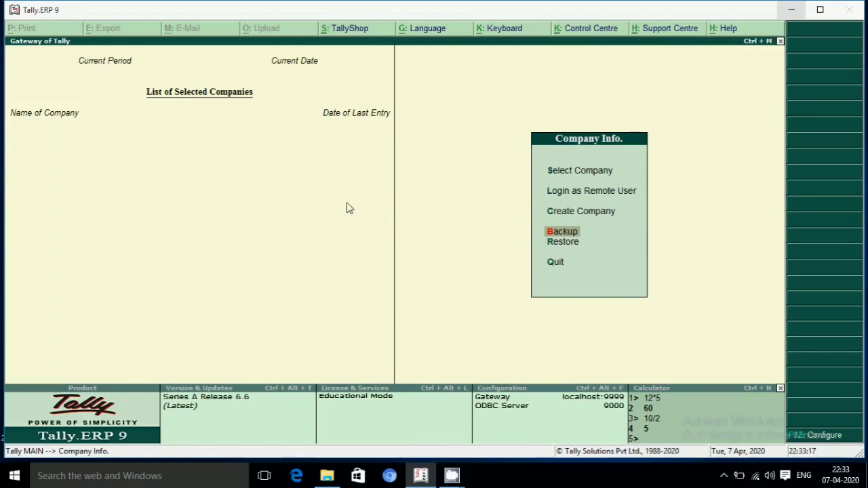
Switch to File Explorer and create a folder named BCK on the ImageS (F:) drive
click(790, 10)
mouse_move(331, 479)
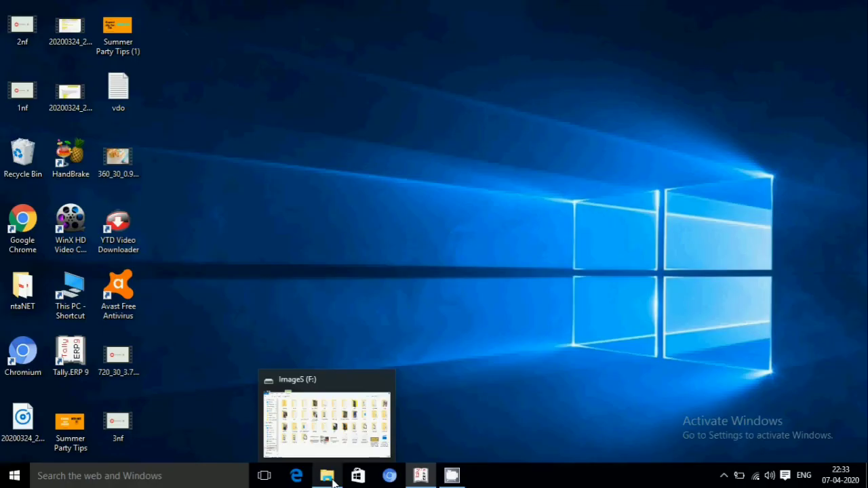
click(327, 477)
click(328, 477)
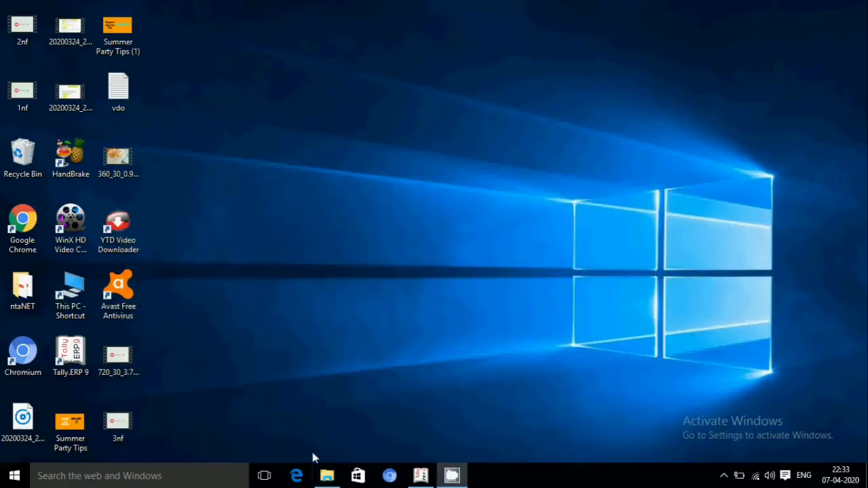
click(331, 478)
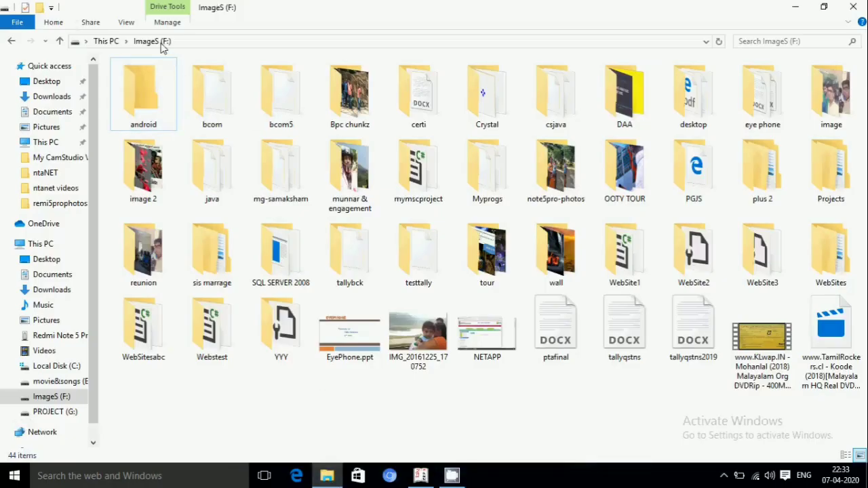
right_click(165, 422)
mouse_move(298, 391)
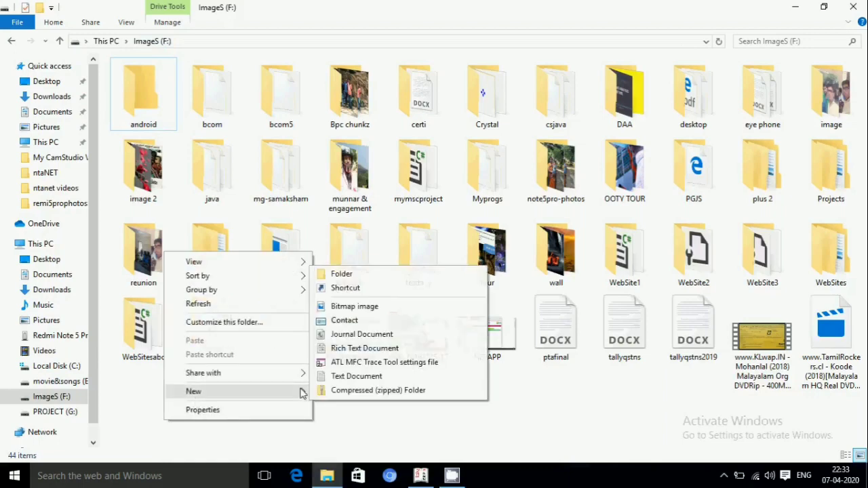
click(339, 276)
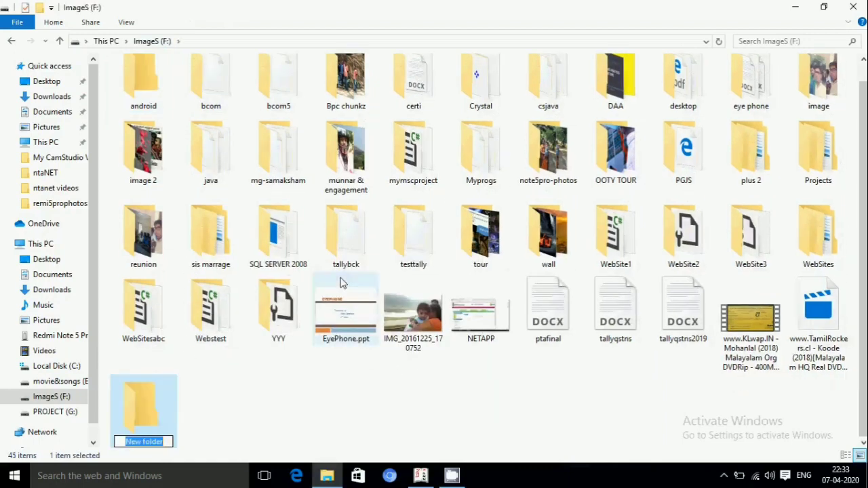
text(BCK)
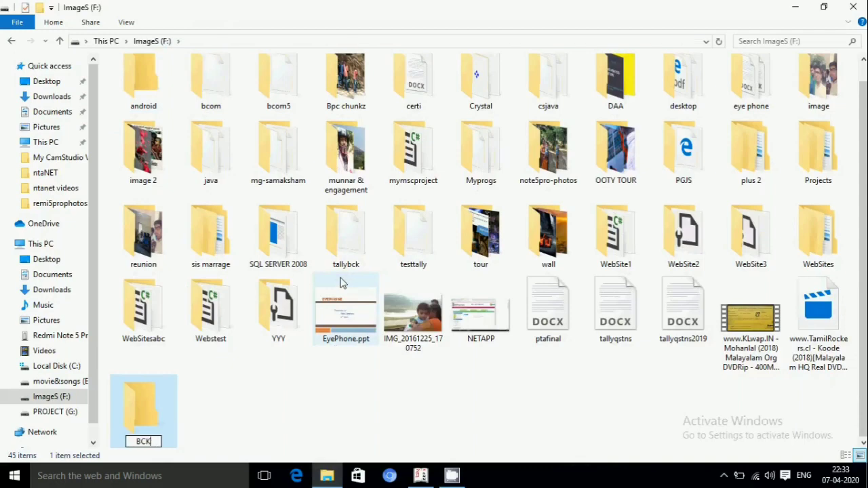
click(305, 414)
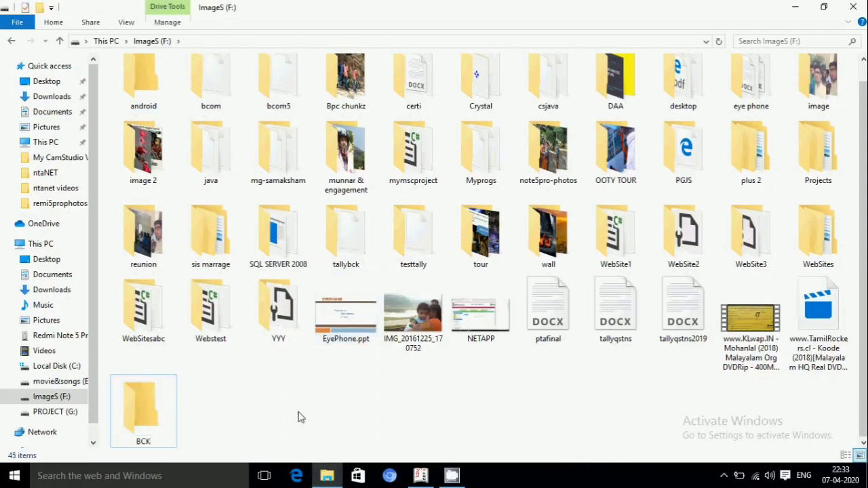
Open the new BCK folder to check its contents, return to drive F: and minimize File Explorer
double_click(150, 432)
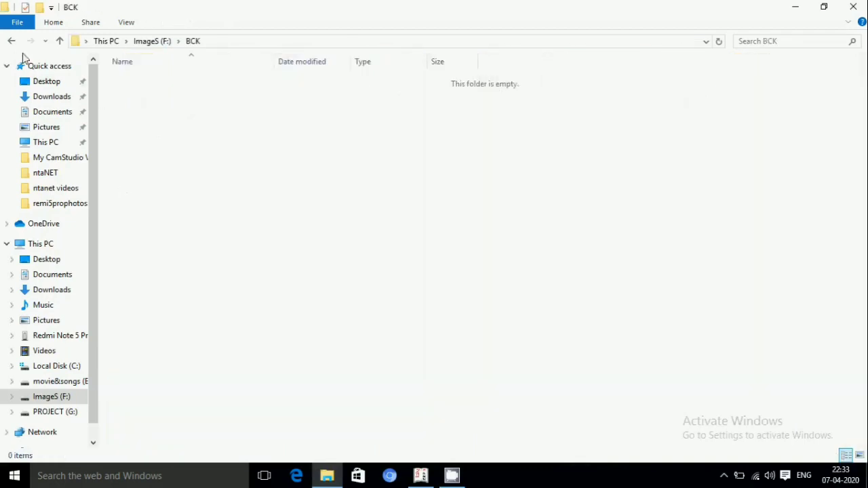
click(11, 42)
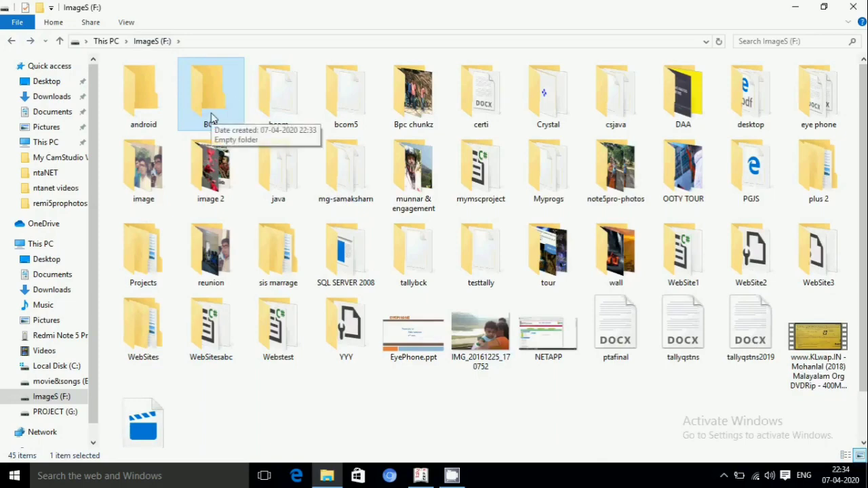
click(787, 12)
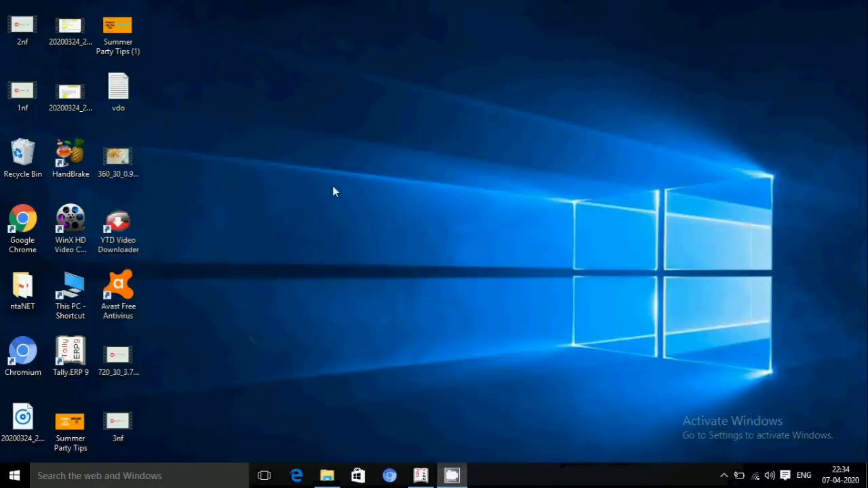
Switch to Tally.ERP 9 and start a company backup, keeping C:\Users\Public\Tally.ERP9\Data as the source
click(420, 475)
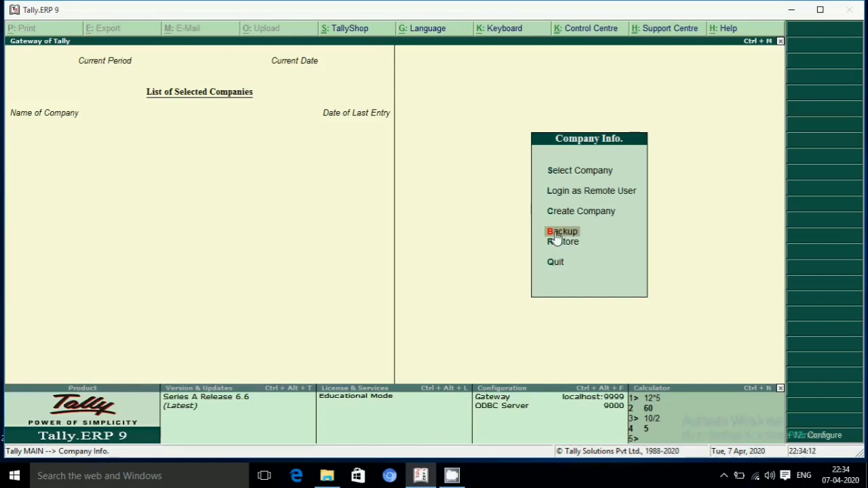
click(556, 233)
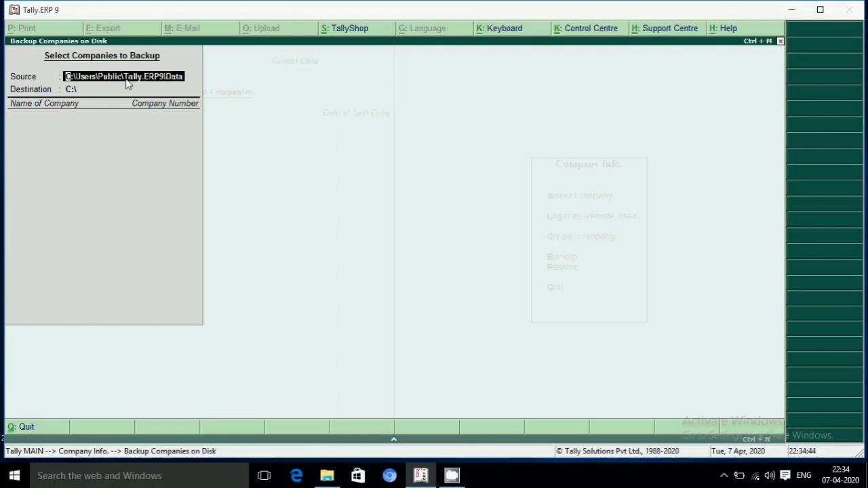
key(Return)
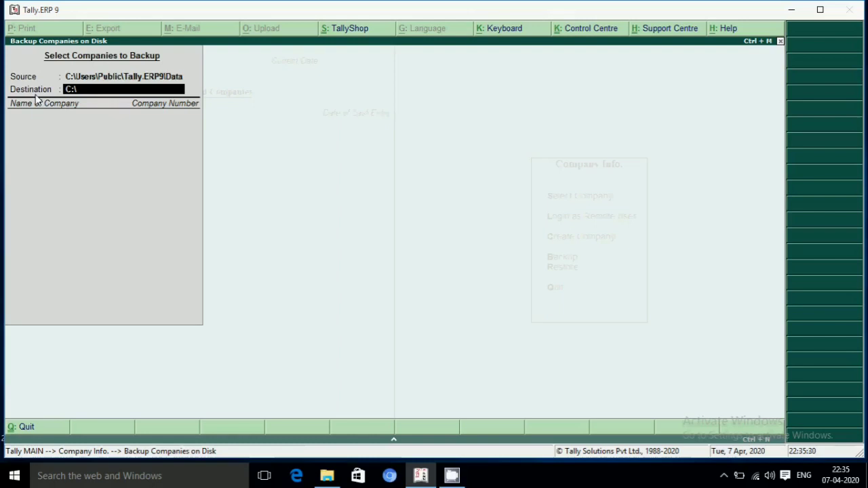
Set the backup destination to F:\BCK
key(Up)
key(Down)
text(F:)
text(BCK)
key(Return)
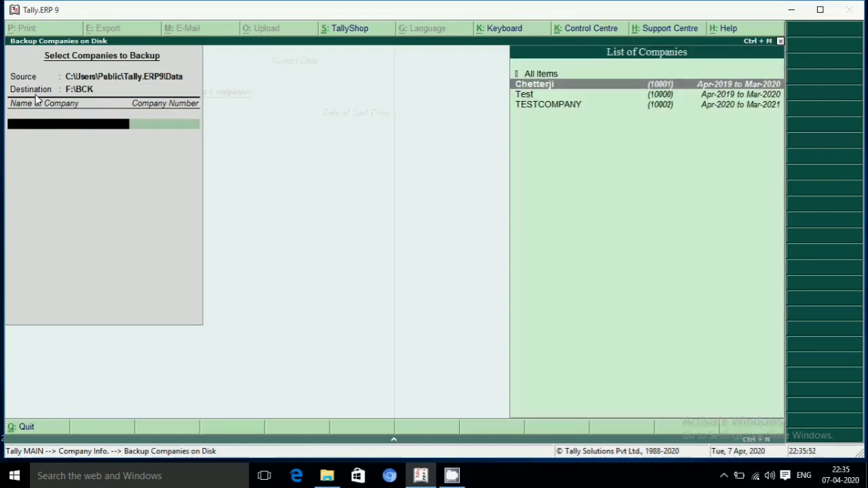
Add TESTCOMPANY to the companies to back up
key(Down)
key(Down)
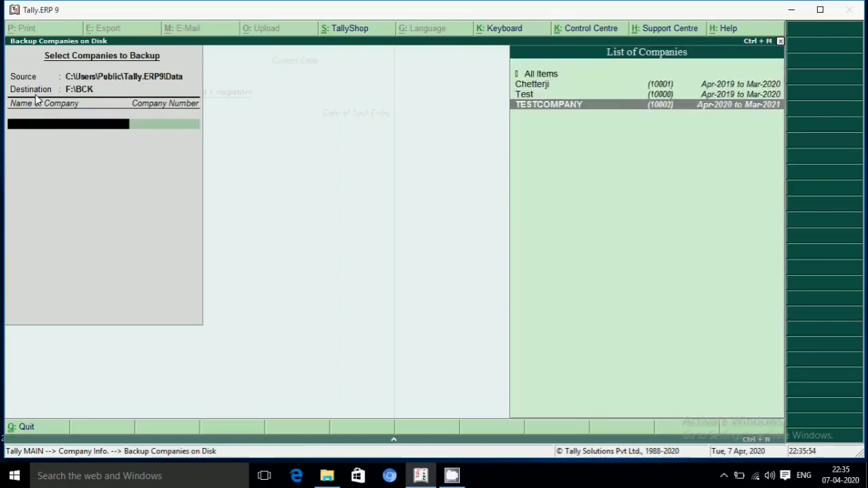
key(Up)
key(Up)
key(Up)
key(Down)
key(Down)
key(Down)
key(Return)
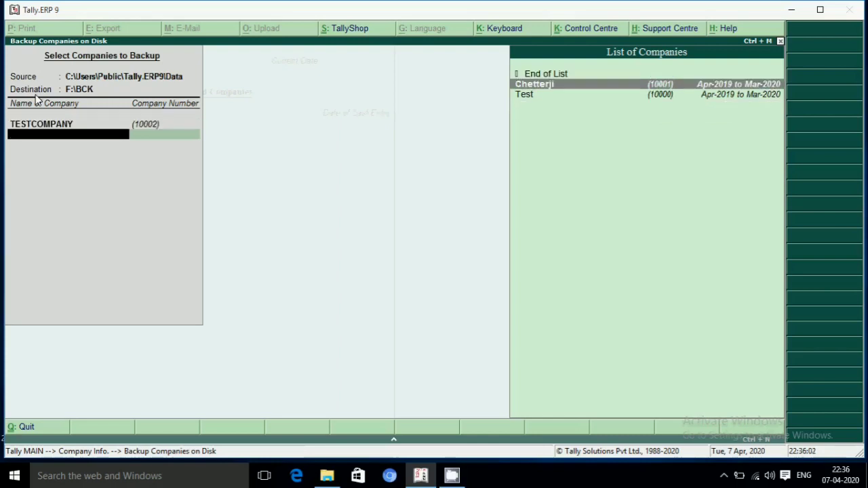
End the company selection with End of List and accept the backup
key(Up)
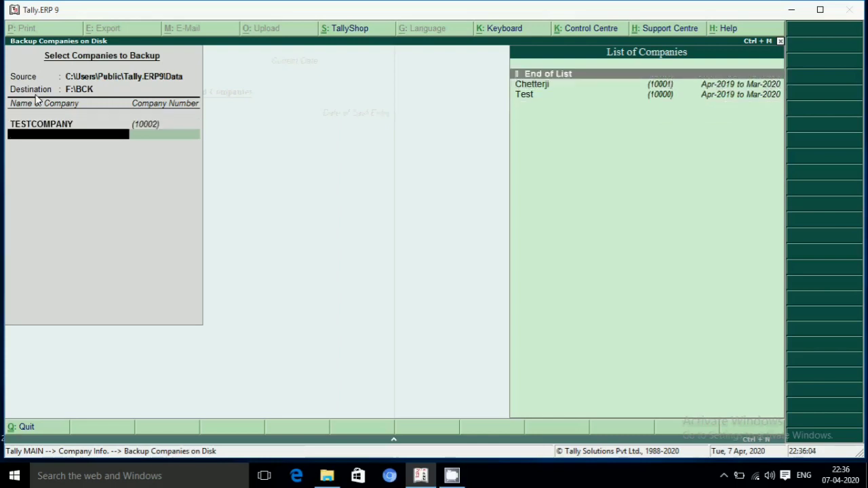
key(Down)
key(Down)
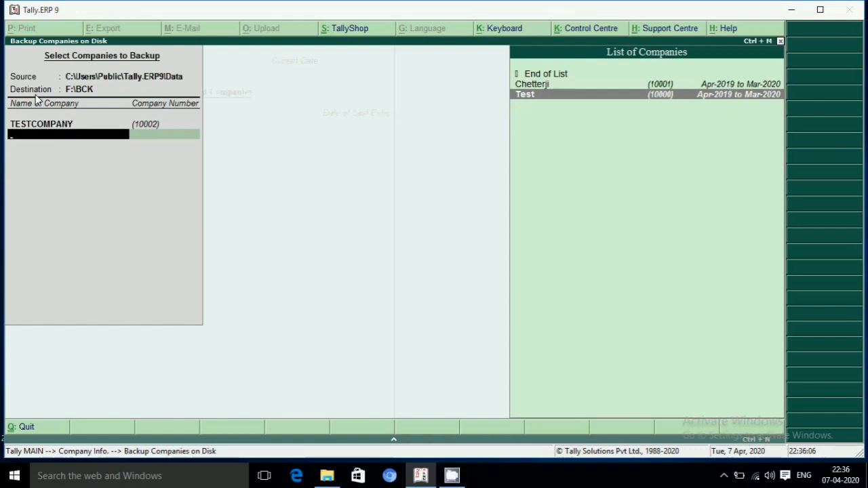
key(Up)
key(Down)
key(Up)
key(Down)
key(Up)
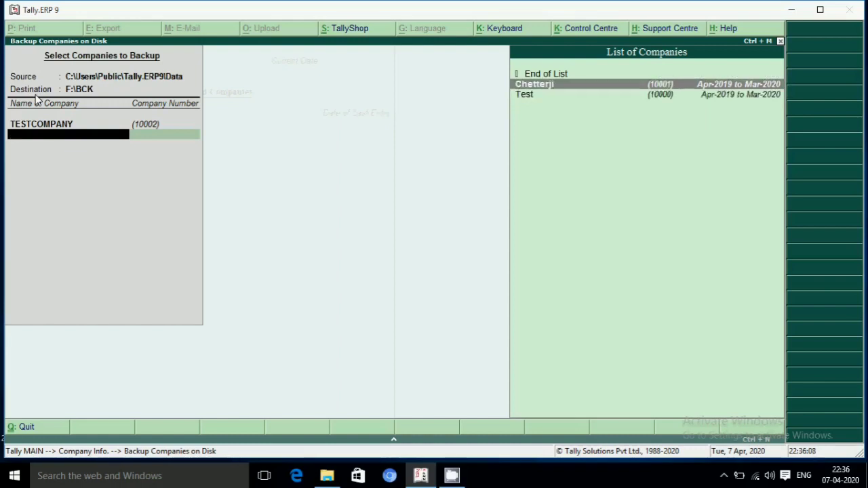
key(Down)
key(Up)
key(Down)
key(Up)
key(Up)
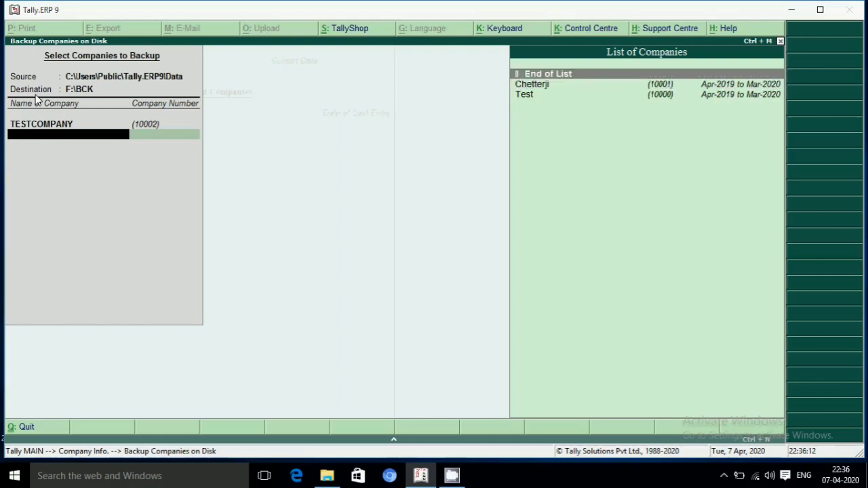
key(Return)
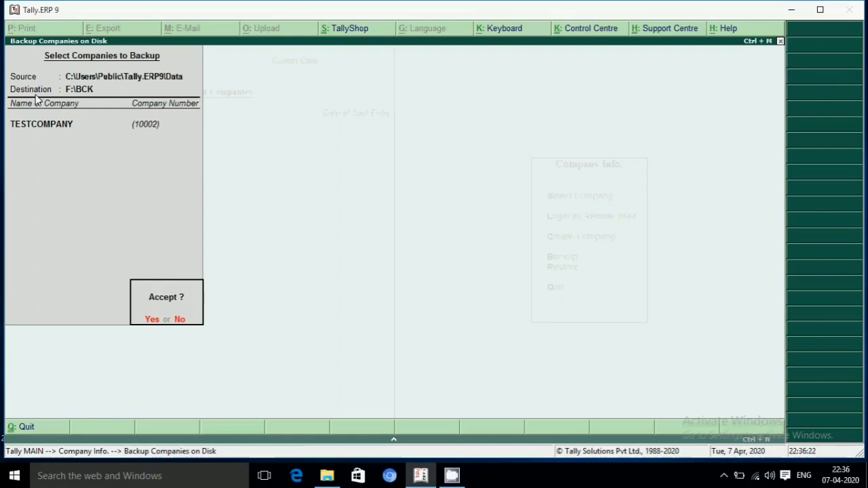
key(Return)
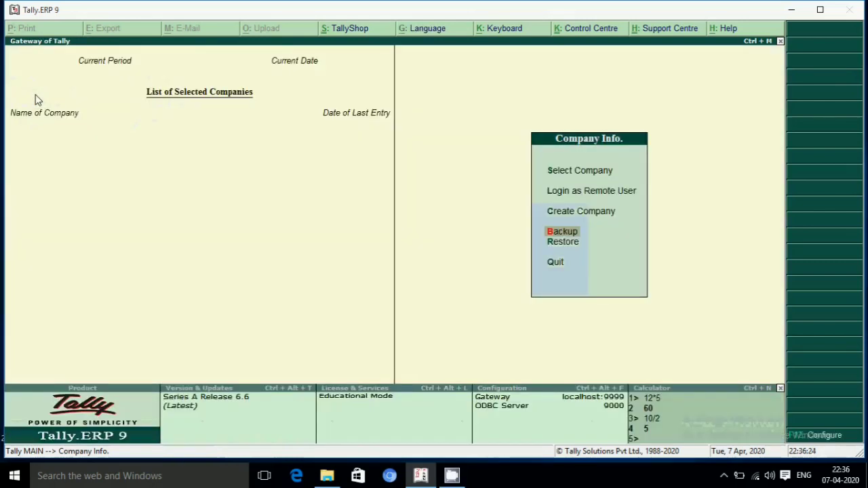
Switch to File Explorer and examine the backup file in the BCK folder on drive F:
click(797, 14)
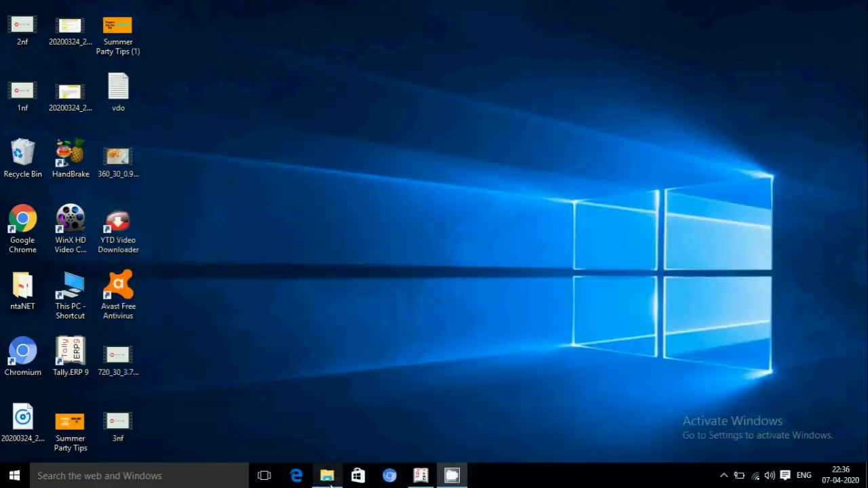
click(327, 477)
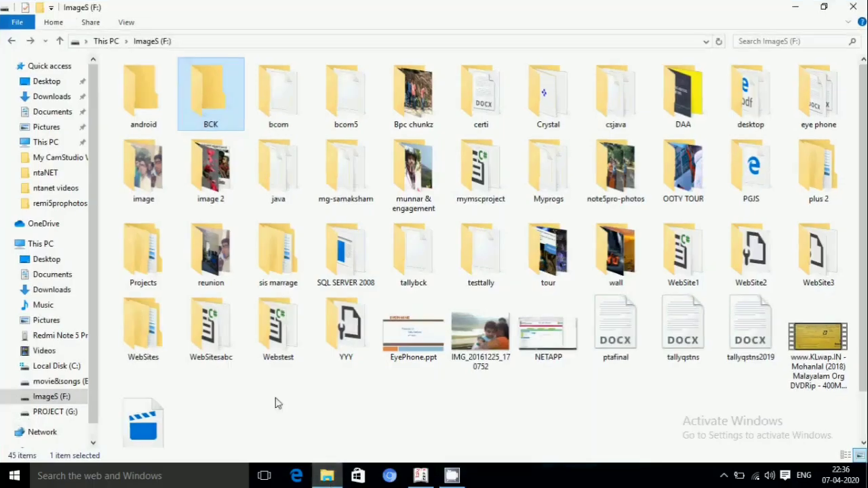
double_click(223, 101)
click(129, 85)
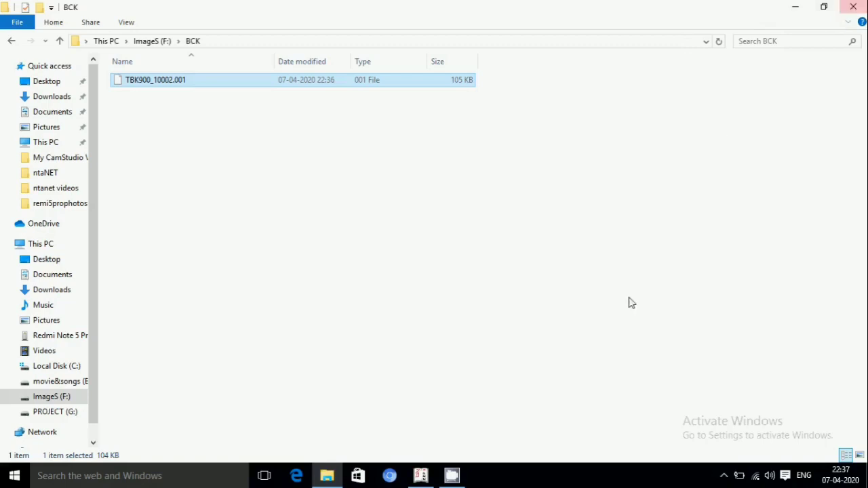
Switch back to Tally.ERP 9 and select TESTCOMPANY as the company to open
click(412, 477)
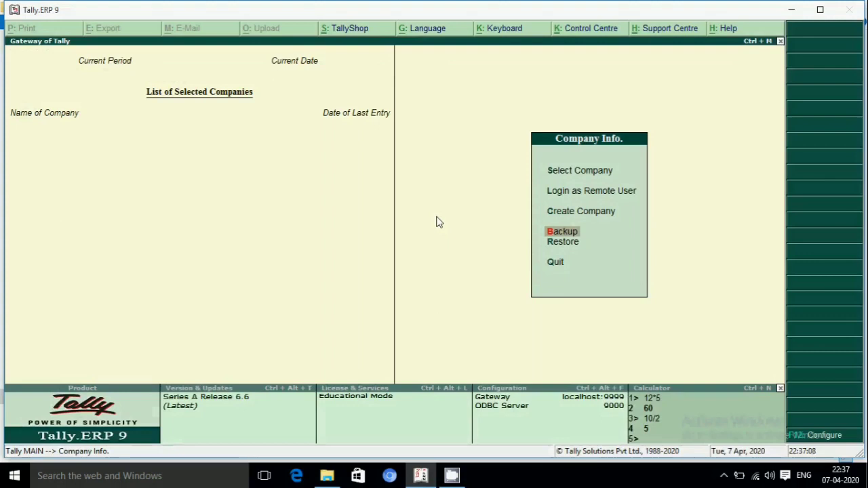
key(Up)
key(Up)
key(Up)
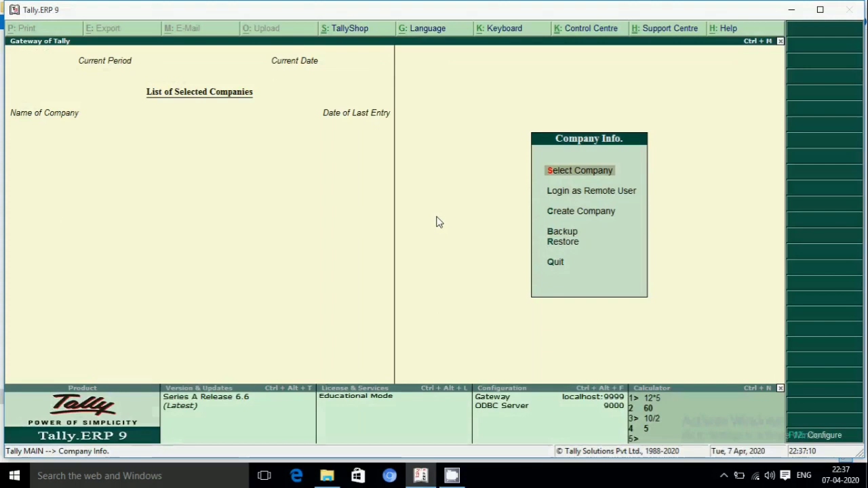
key(Return)
key(Down)
key(Down)
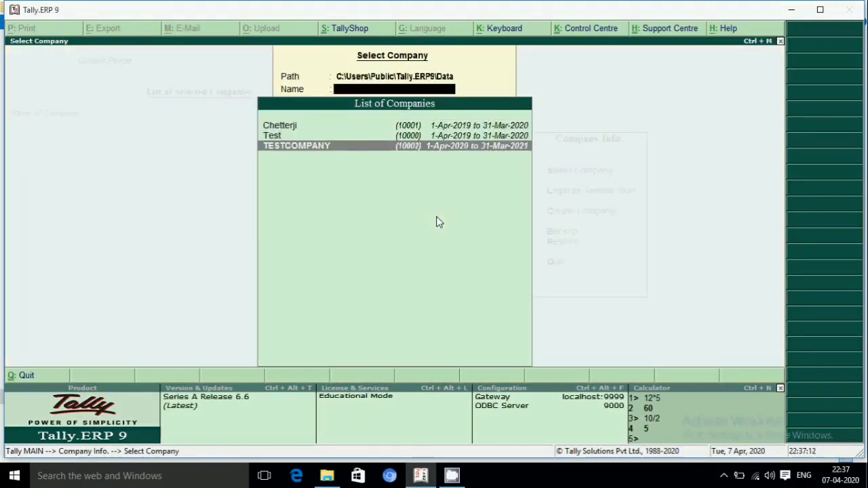
key(Return)
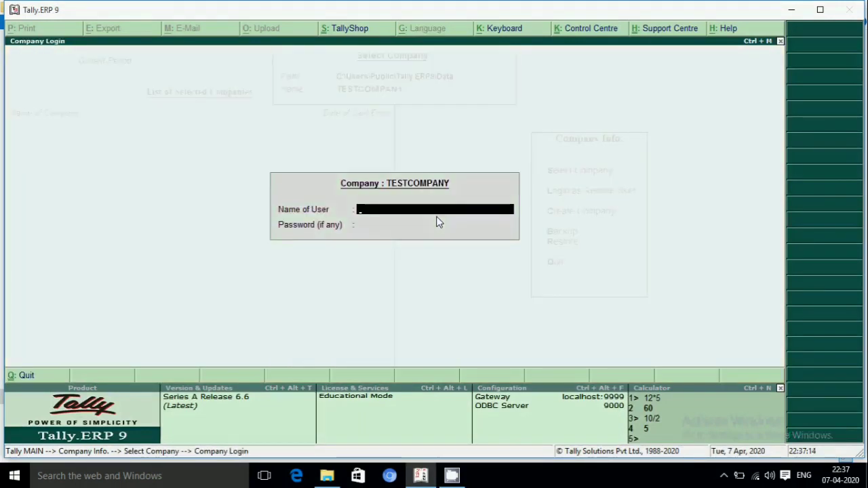
Log in to TESTCOMPANY as user TEST with the account password
text(TES)
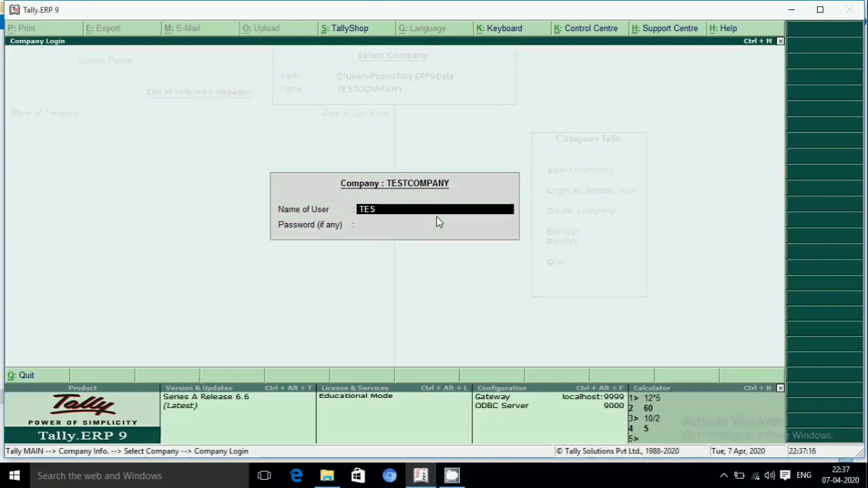
text(T)
key(Return)
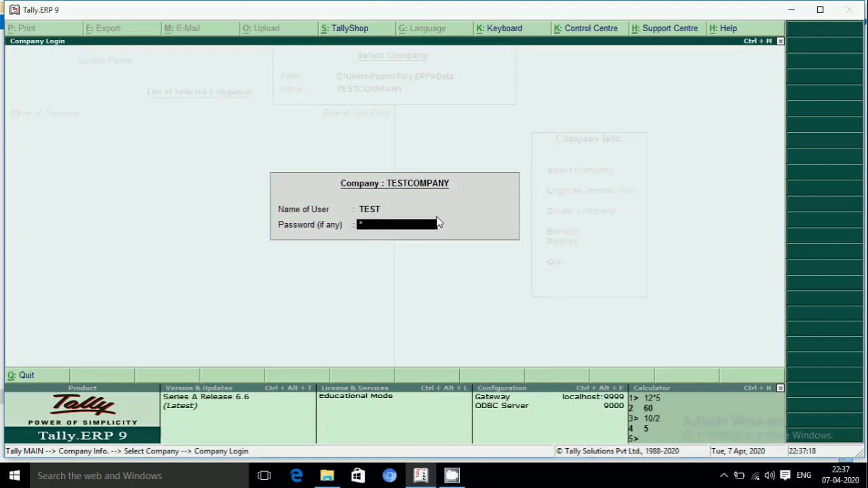
text(*******)
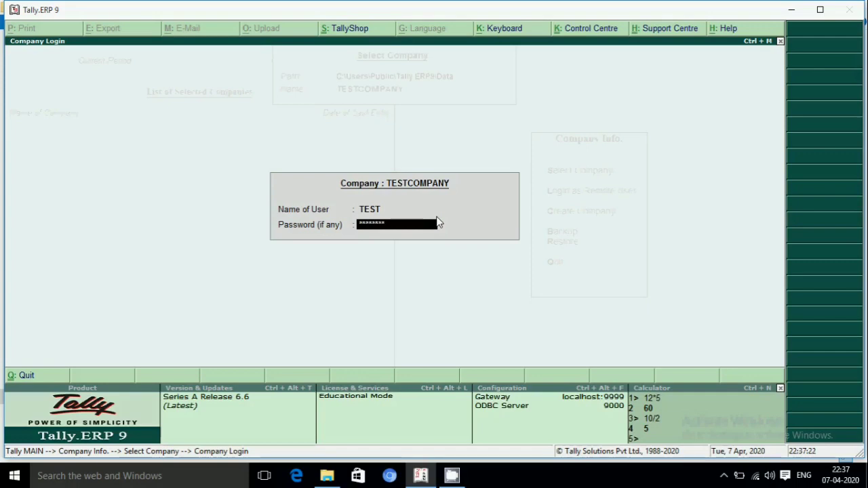
key(Return)
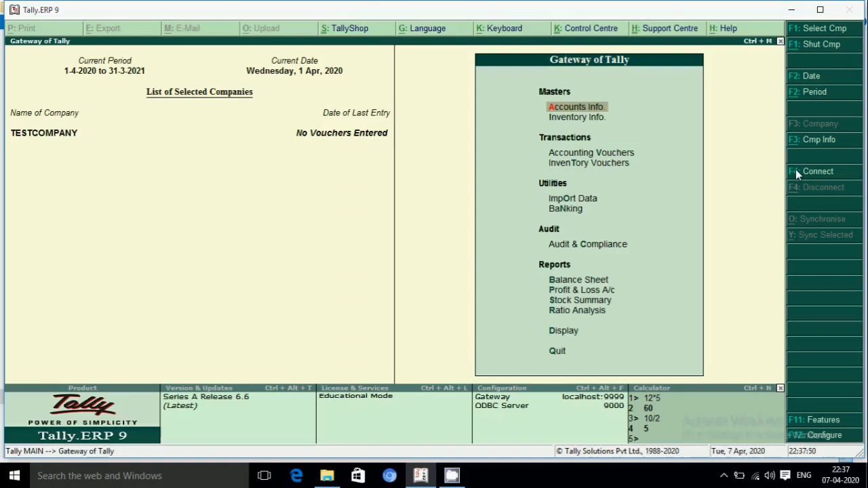
Open TESTCOMPANY for alteration and delete the company
click(827, 144)
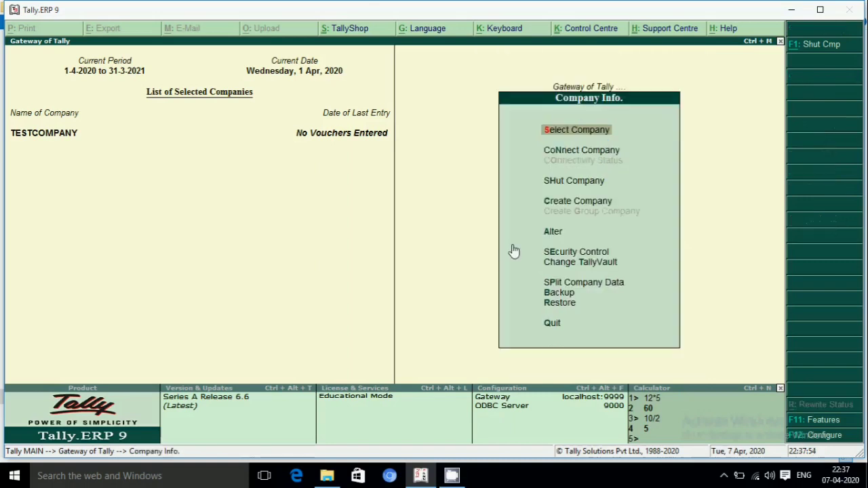
click(560, 239)
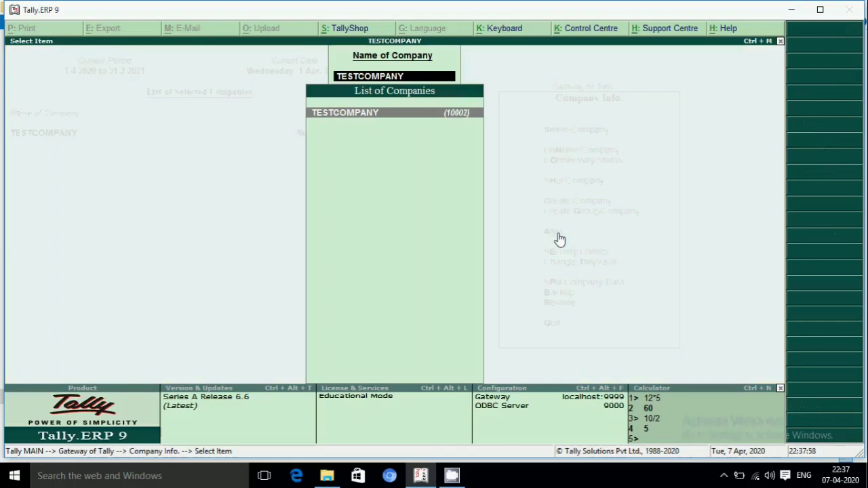
key(Return)
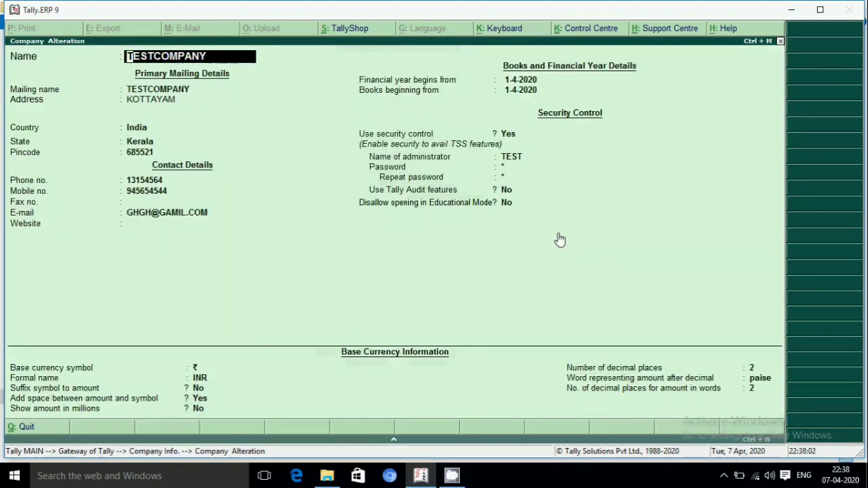
key(alt+d)
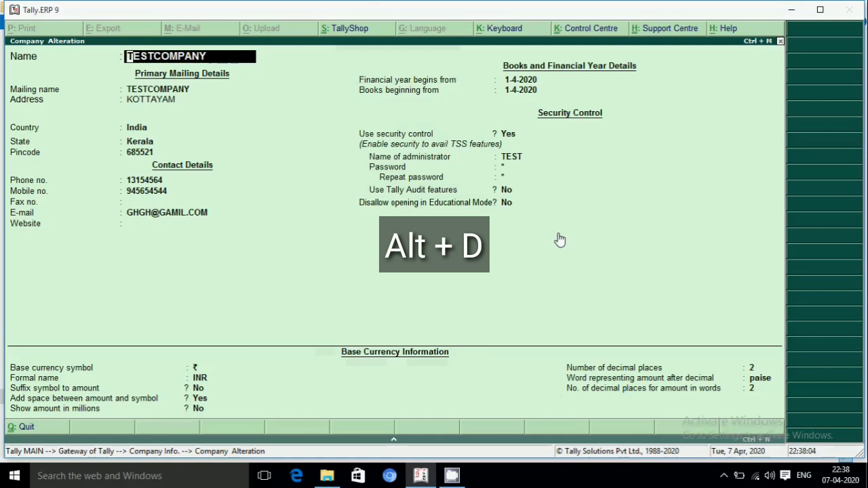
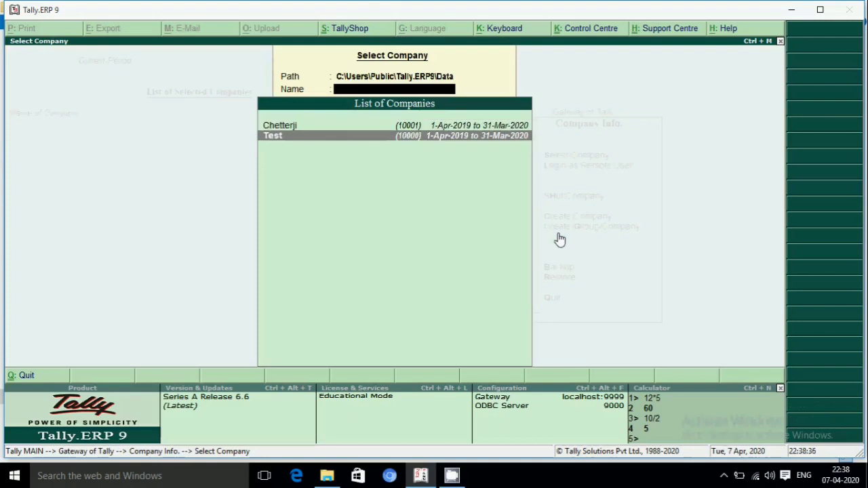
Check the list of selectable companies for TESTCOMPANY and return to the main Company Info. screen
key(Up)
key(Down)
key(Up)
key(Down)
key(Up)
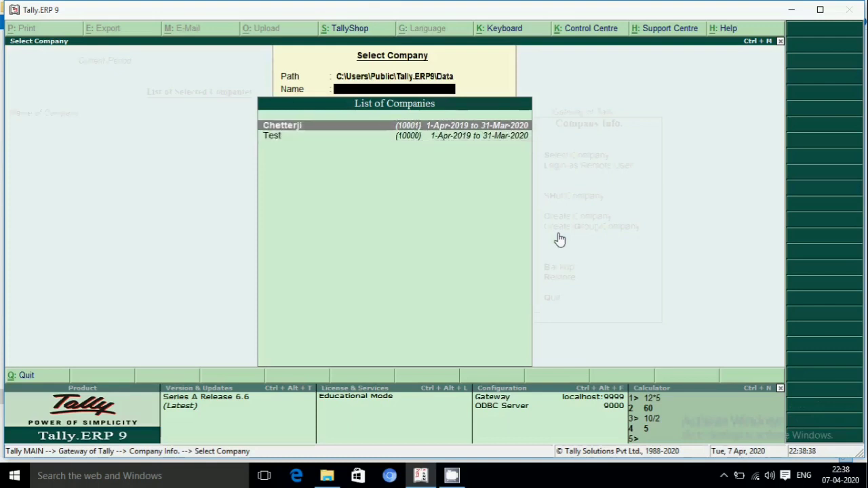
key(Down)
key(Up)
key(Down)
key(Up)
key(Down)
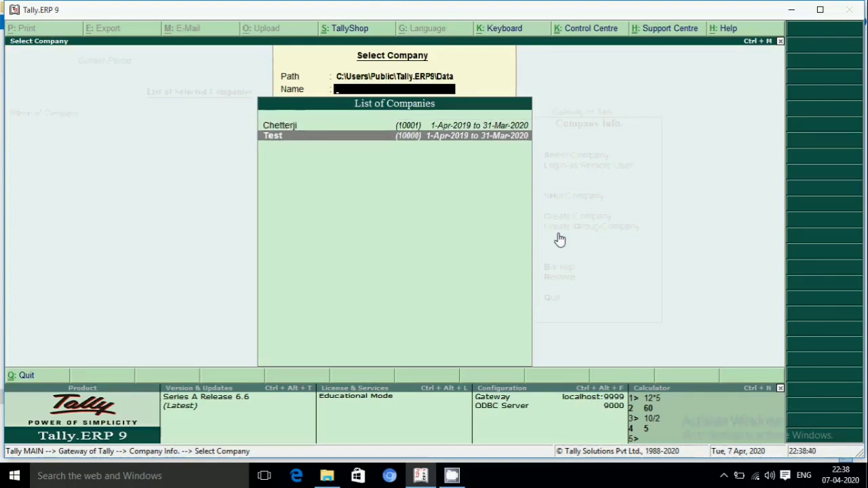
key(Up)
key(Down)
key(Up)
key(Down)
key(Up)
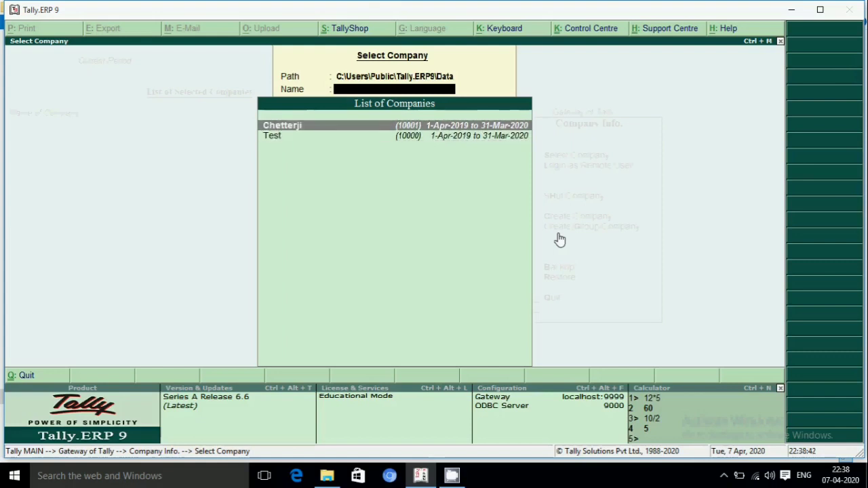
key(Escape)
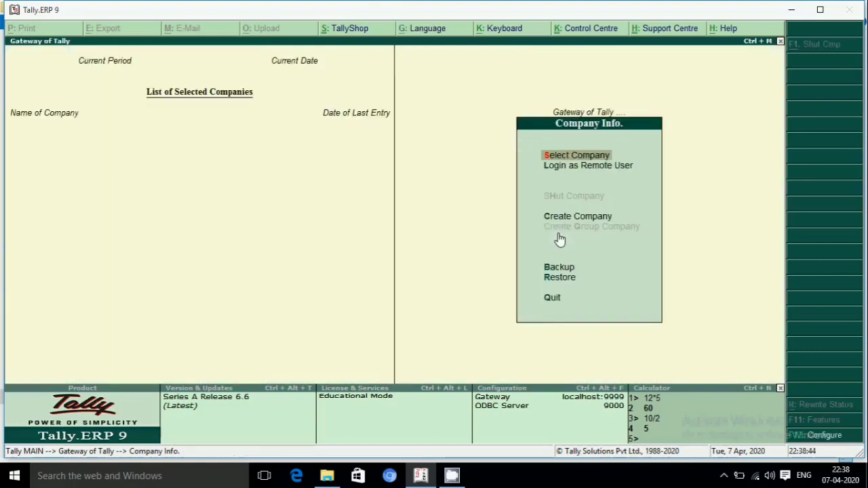
key(Escape)
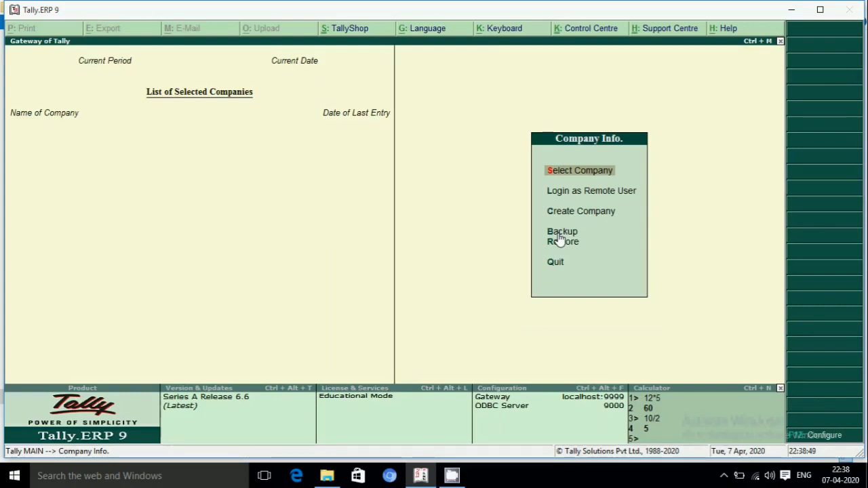
Reopen the company selection, review the remaining companies once more, and leave it without selecting any
key(Return)
key(Down)
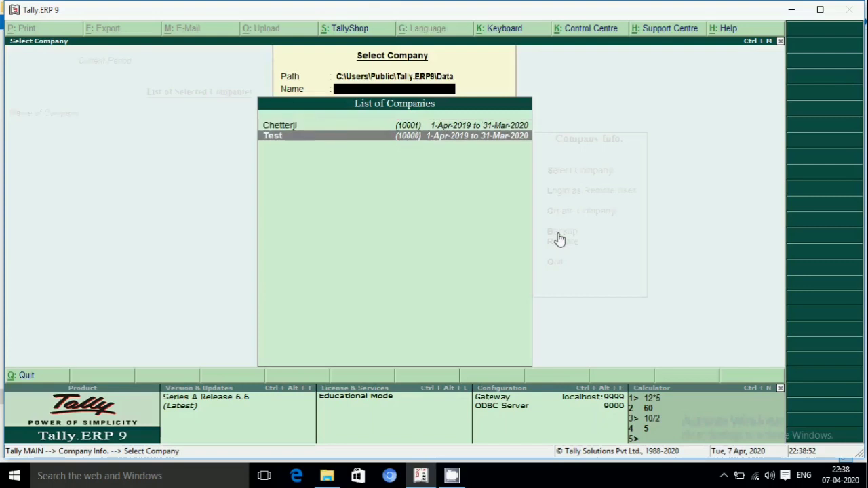
key(Up)
key(Down)
key(Up)
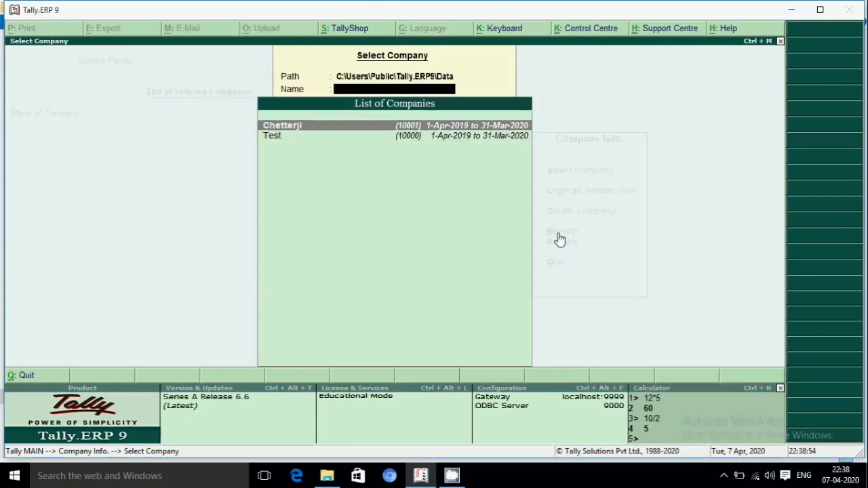
key(Down)
key(Up)
key(Down)
key(Up)
key(Down)
key(Up)
key(Down)
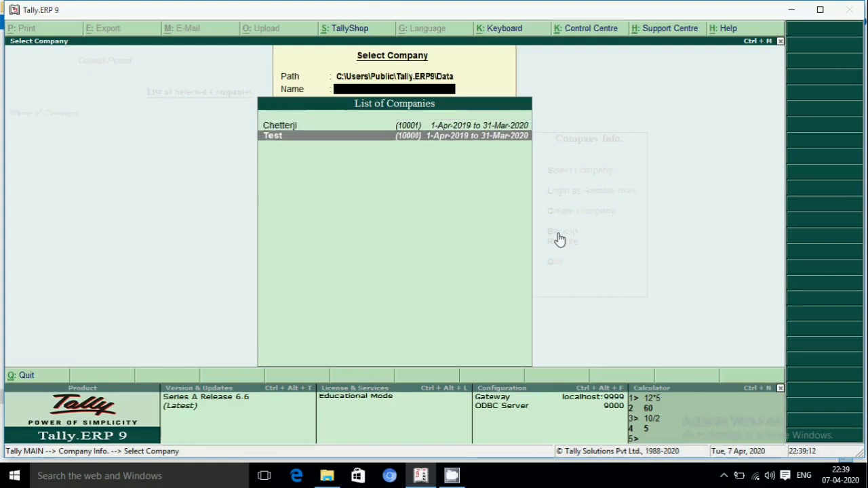
key(Up)
key(Down)
key(Up)
key(Down)
key(Up)
key(Down)
key(Up)
key(Down)
key(Up)
key(Down)
key(Up)
key(Down)
key(Up)
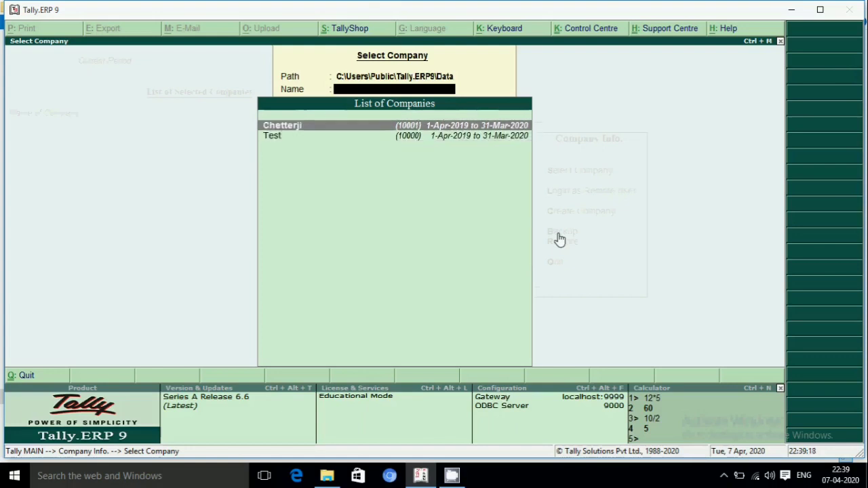
key(Down)
key(Up)
key(Down)
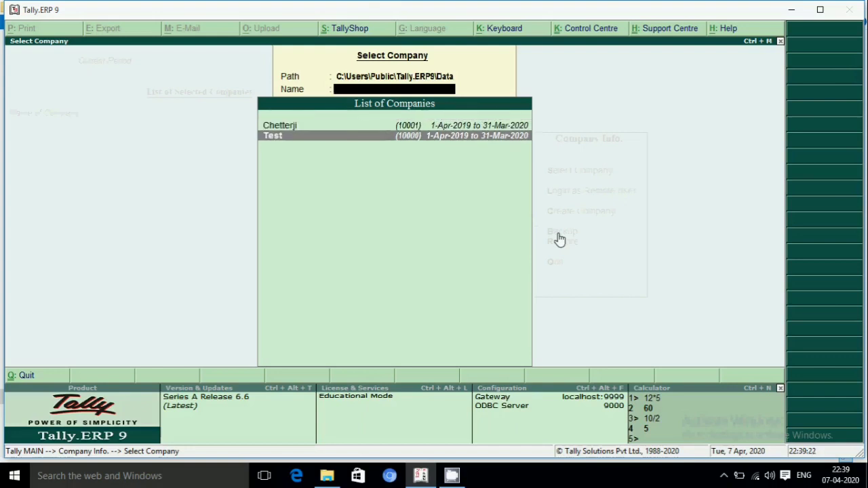
key(Up)
key(Down)
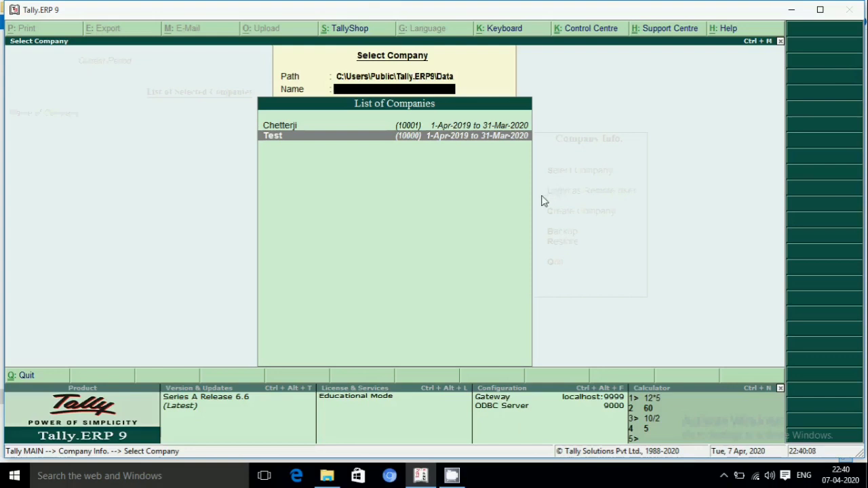
key(Escape)
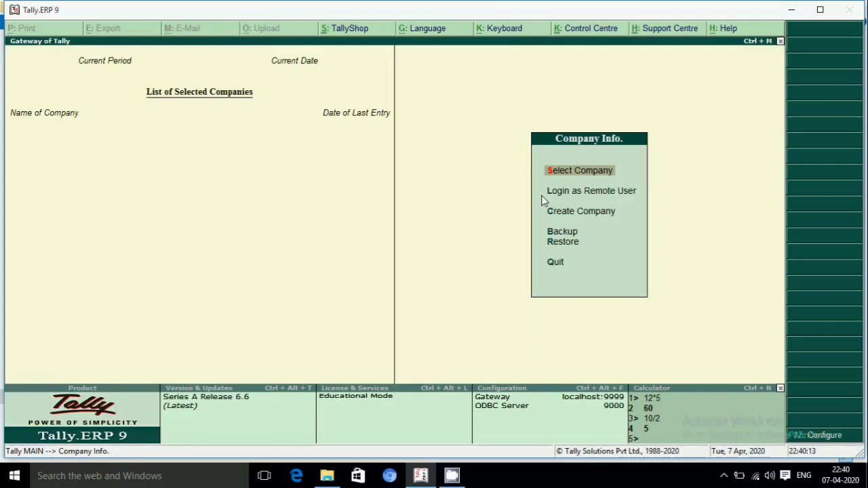
key(Return)
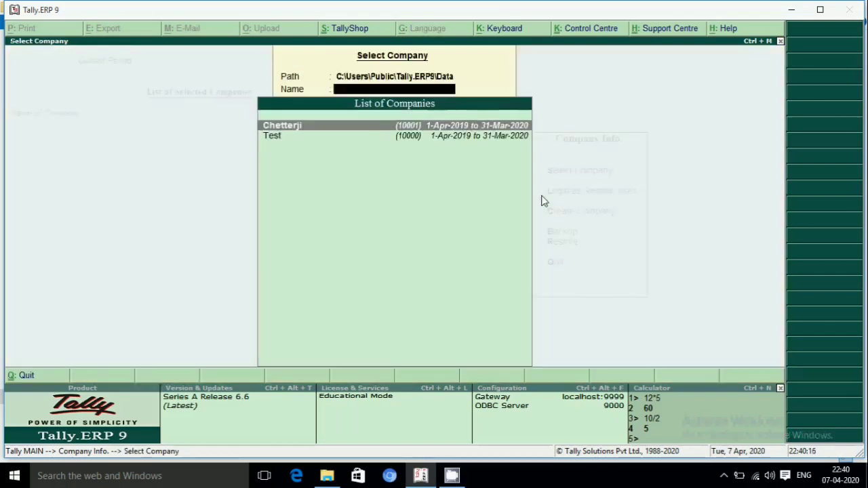
key(Escape)
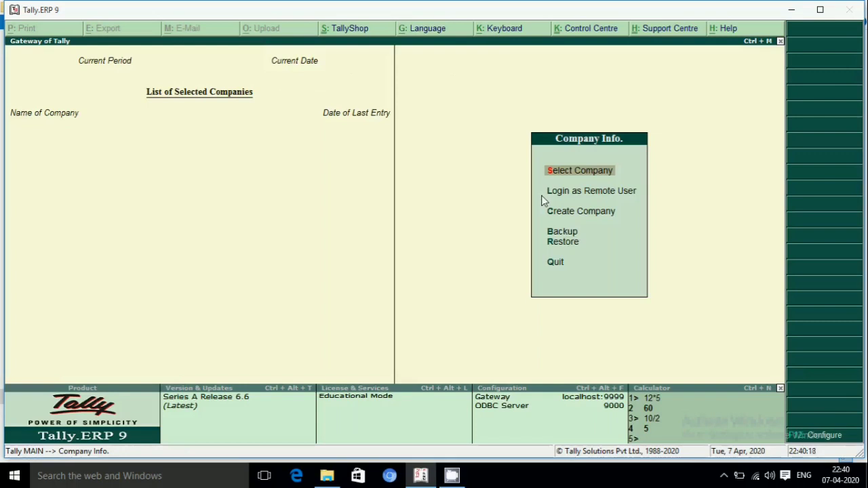
Start a company restore, keeping C:\Users\Public\Tally.ERP9\Data as the destination
key(Down)
key(Down)
key(Down)
key(Down)
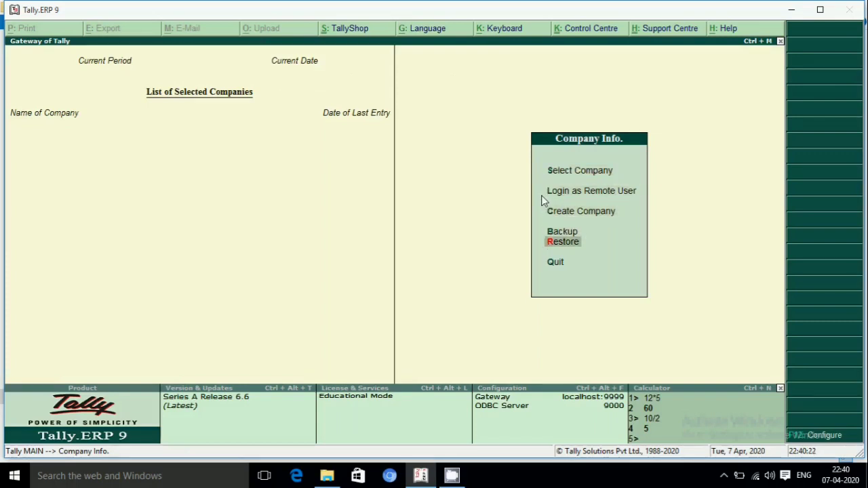
key(Return)
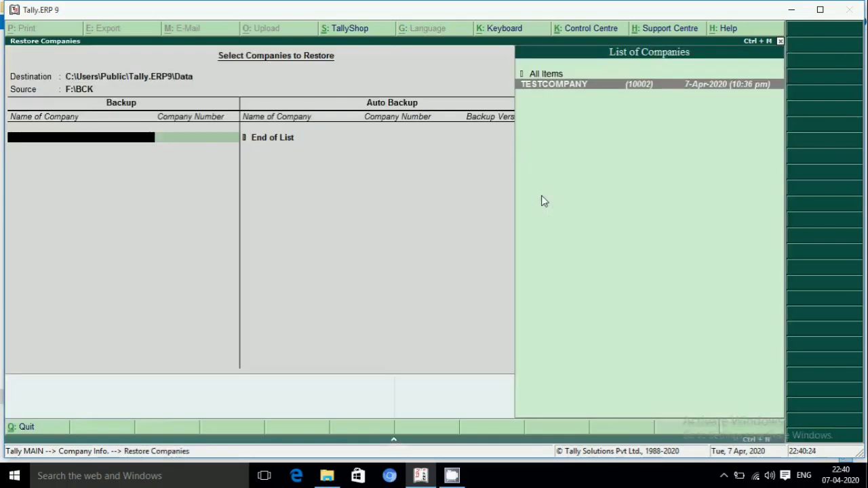
key(BackSpace)
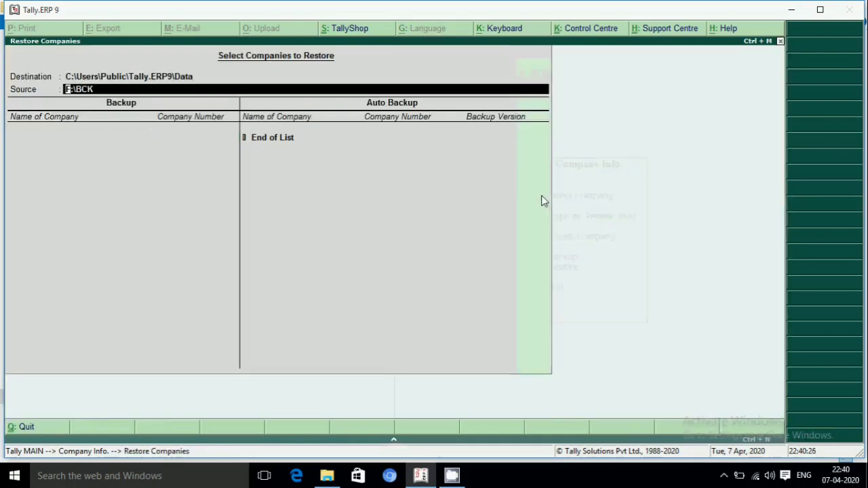
key(BackSpace)
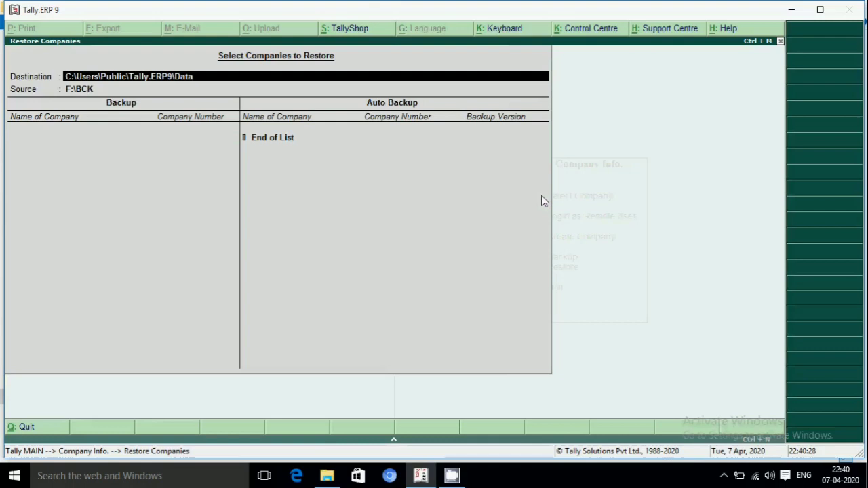
key(Return)
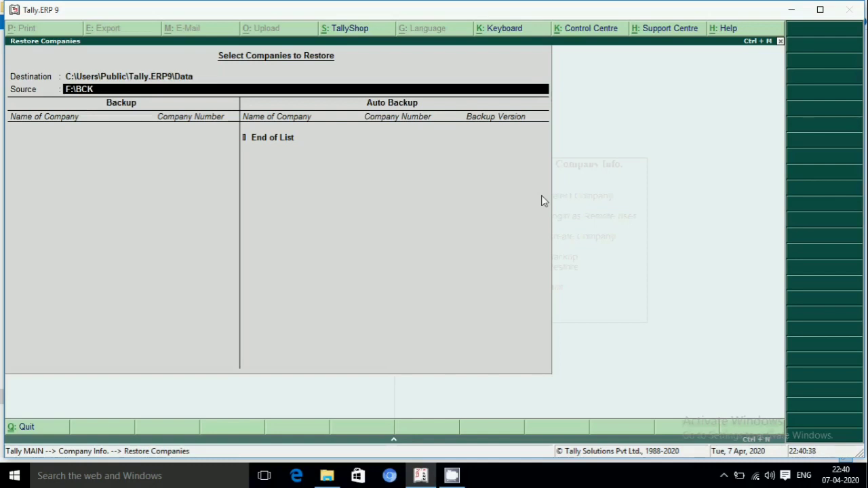
Recheck the restore destination C:\Users\Public\Tally.ERP9\Data and accept F:\BCK as the backup source
key(Up)
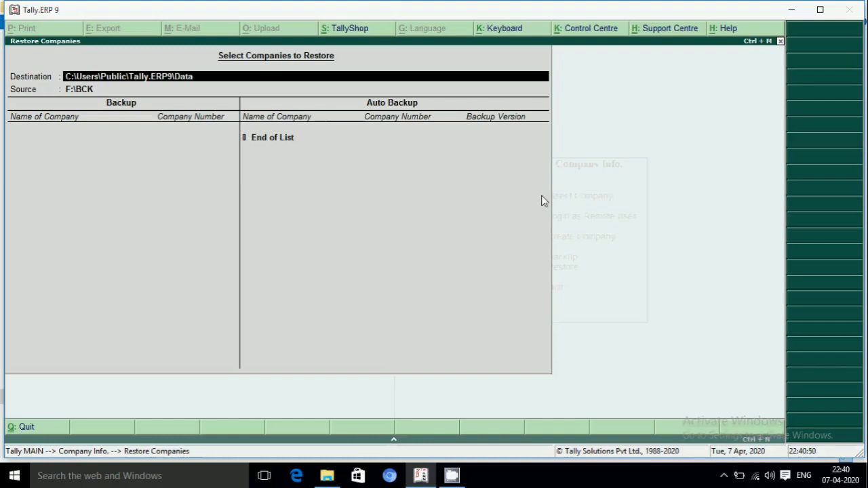
key(Return)
key(Up)
key(Return)
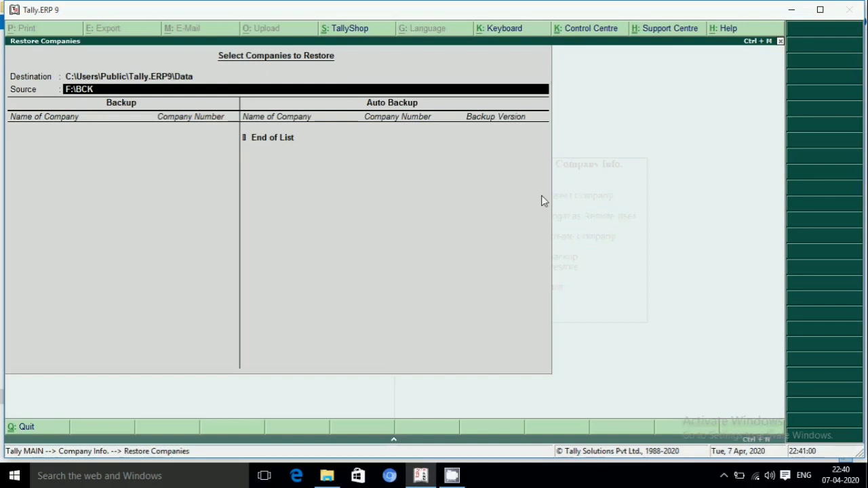
key(Up)
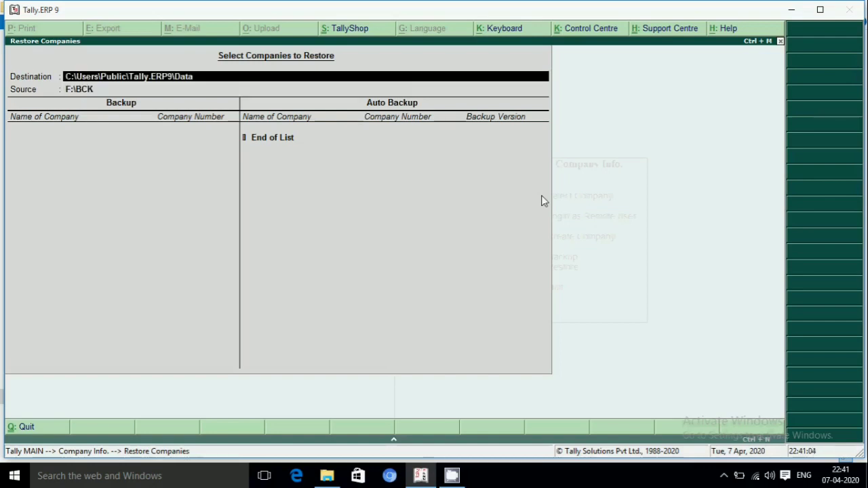
key(Return)
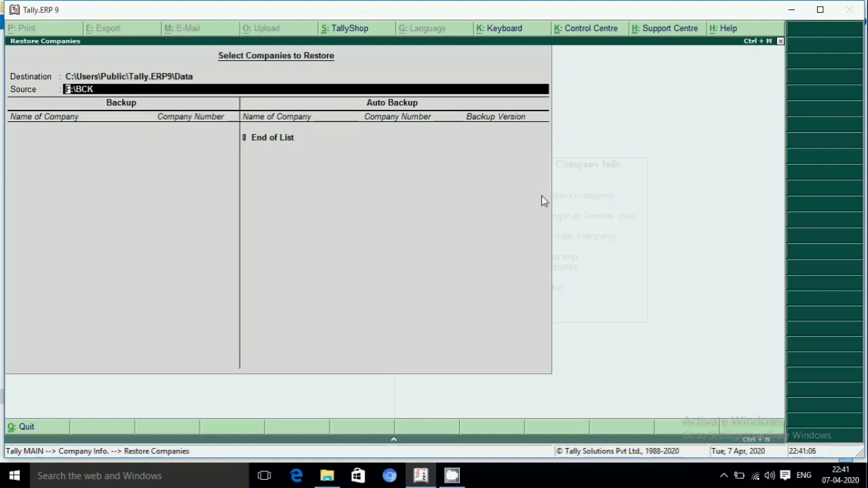
key(Return)
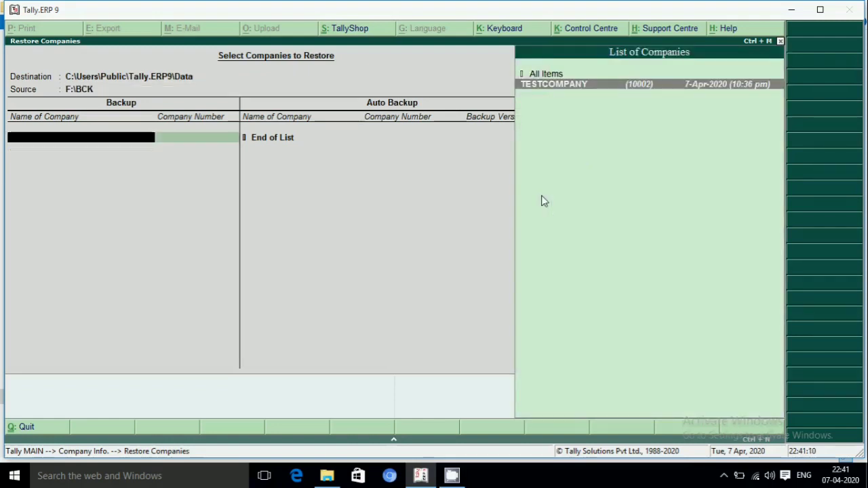
Choose TESTCOMPANY as the only company to restore from the backup and confirm the restore
key(Up)
key(Down)
key(Up)
key(Down)
key(Up)
key(Down)
key(Return)
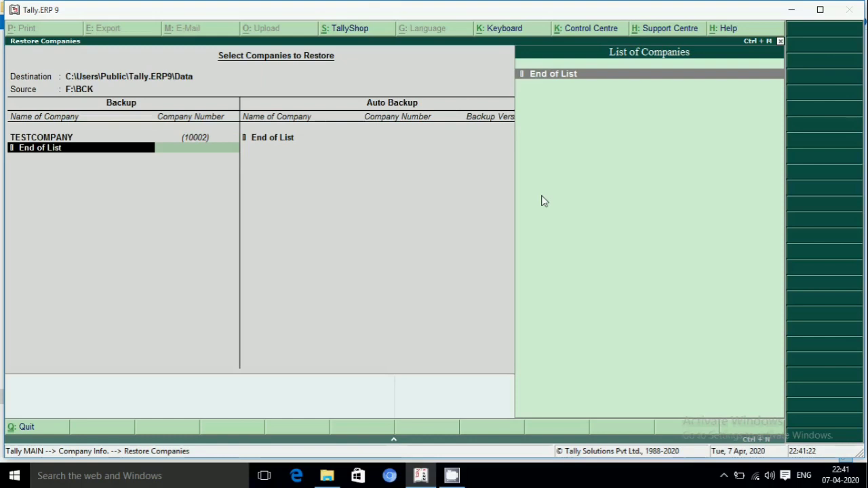
key(Return)
key(y)
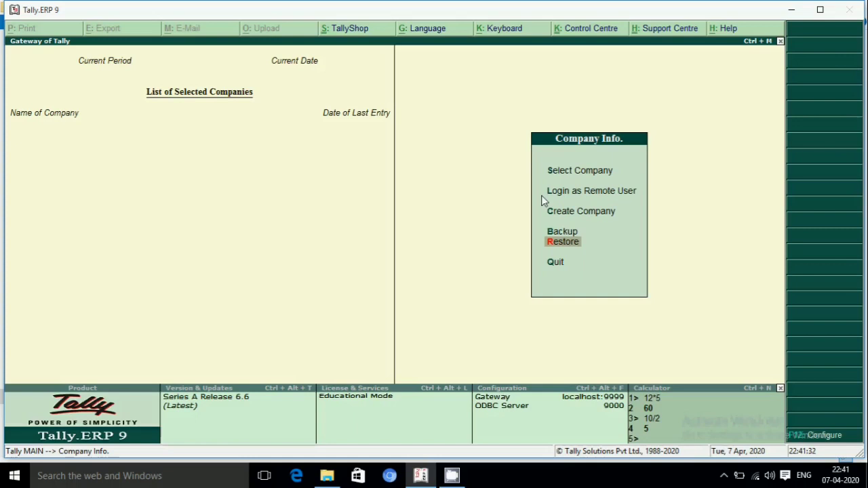
Open the company selection and check the list of companies for the restored TESTCOMPANY
key(Up)
key(Up)
key(Up)
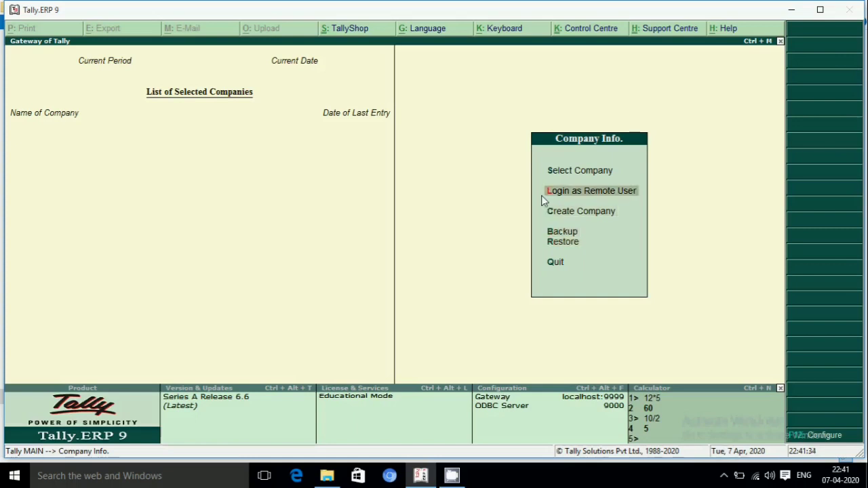
key(Up)
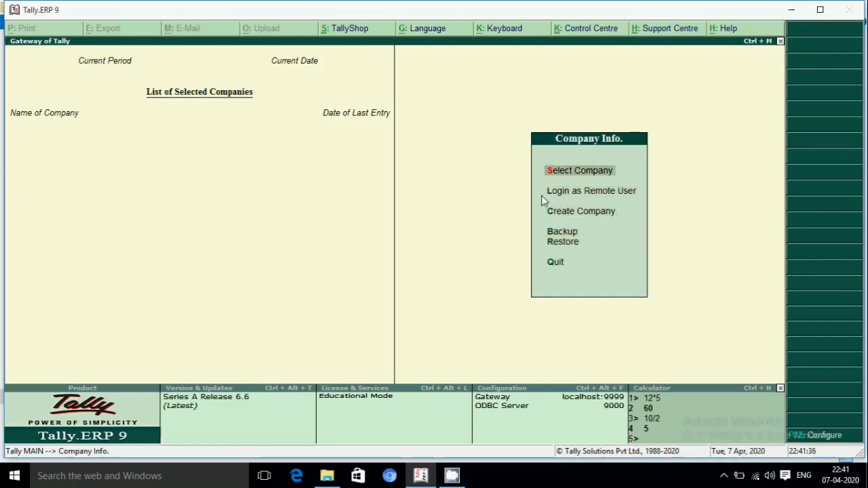
key(Return)
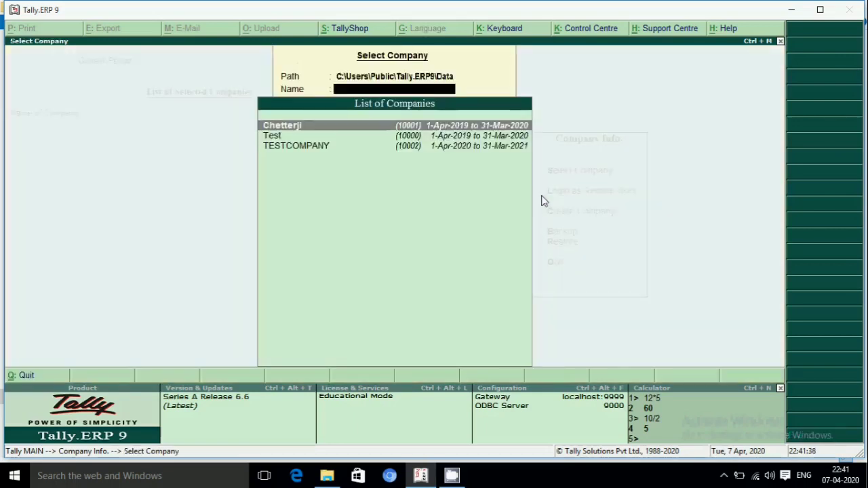
key(Down)
key(Down)
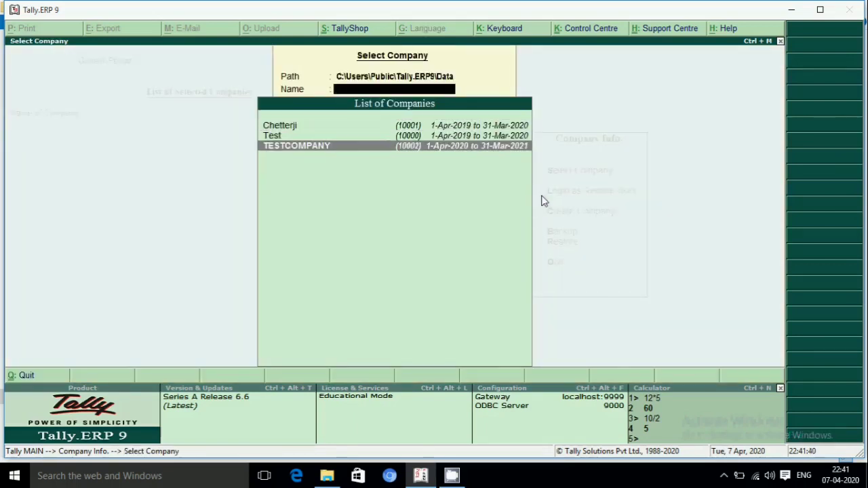
key(Up)
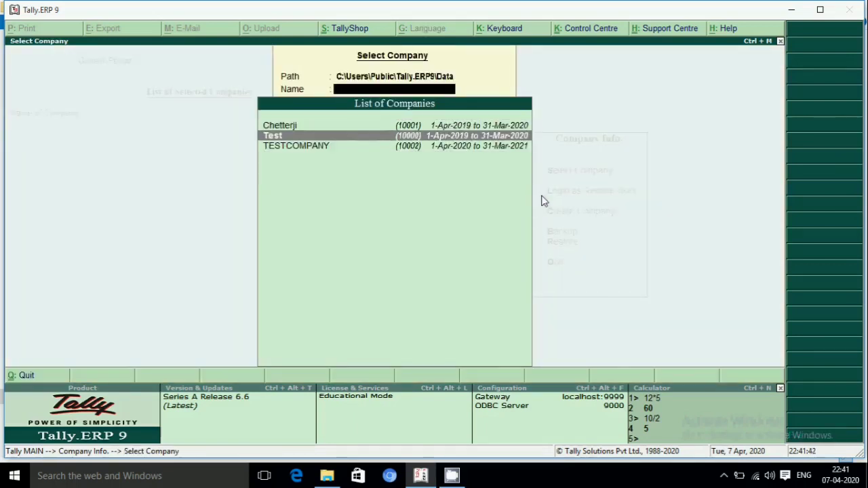
key(Up)
key(Down)
key(Down)
key(Up)
key(Up)
key(Down)
key(Down)
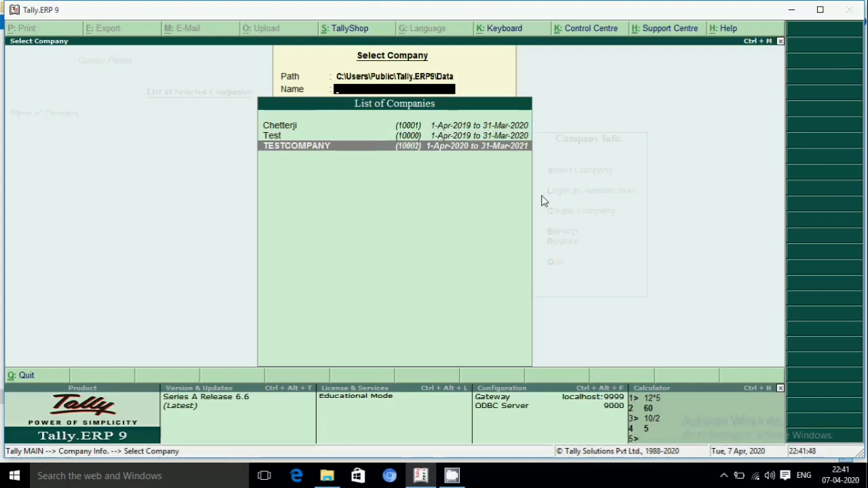